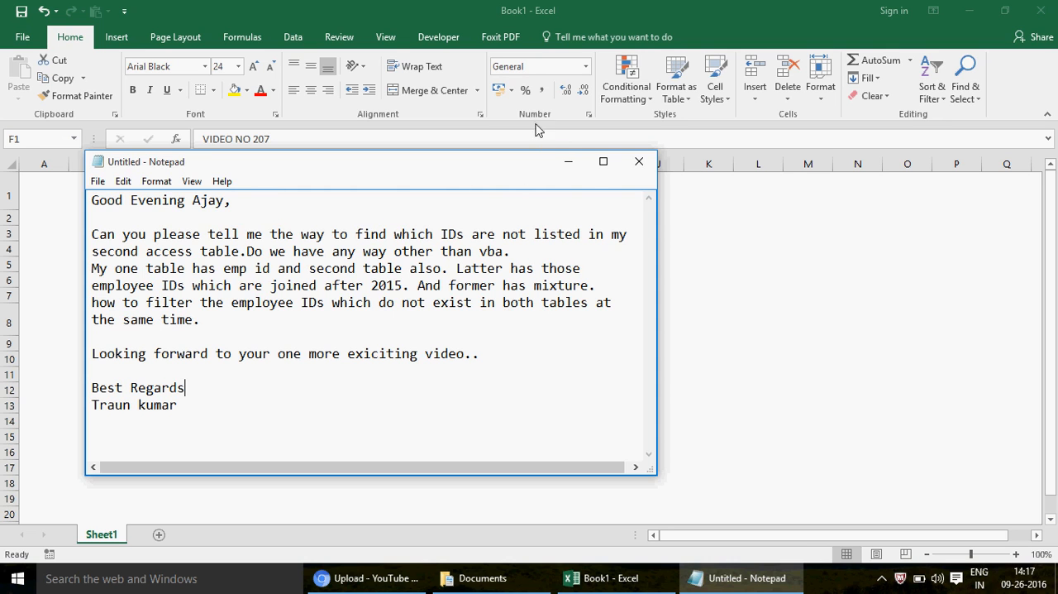
Step: Minimize the Notepad note, select the topic line in cell F5 of the workbook, and show the desktop
{"action": "left_click", "coordinate": [568, 162]}
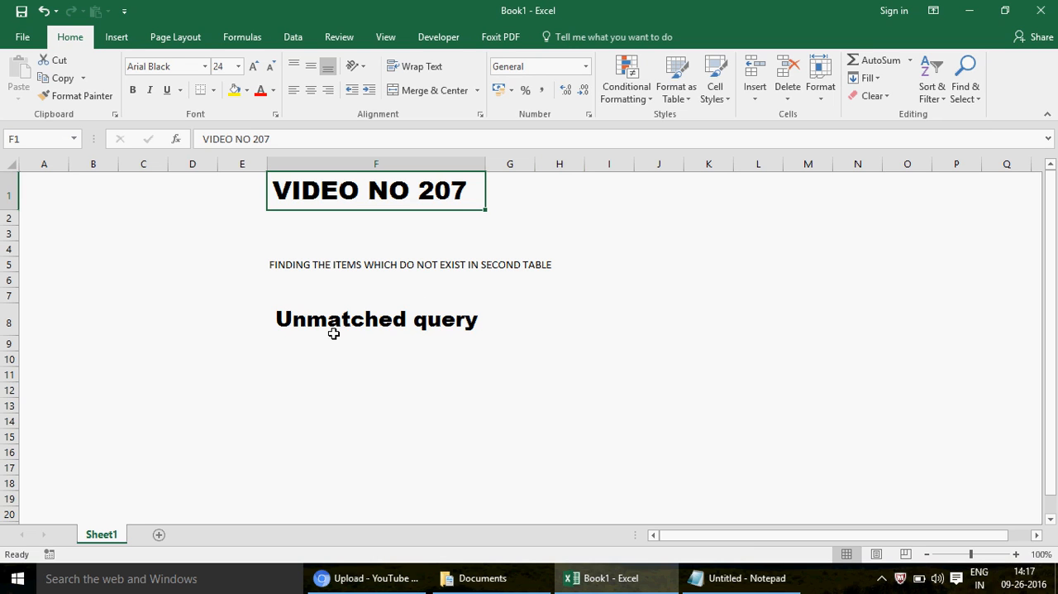
{"action": "left_click", "coordinate": [302, 268]}
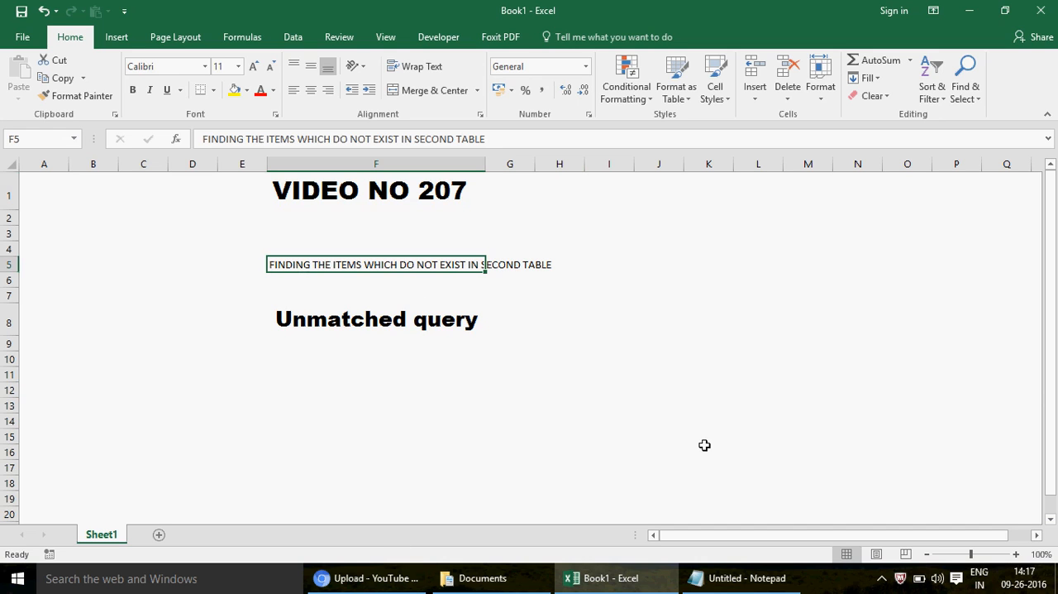
{"action": "key", "text": "super+d"}
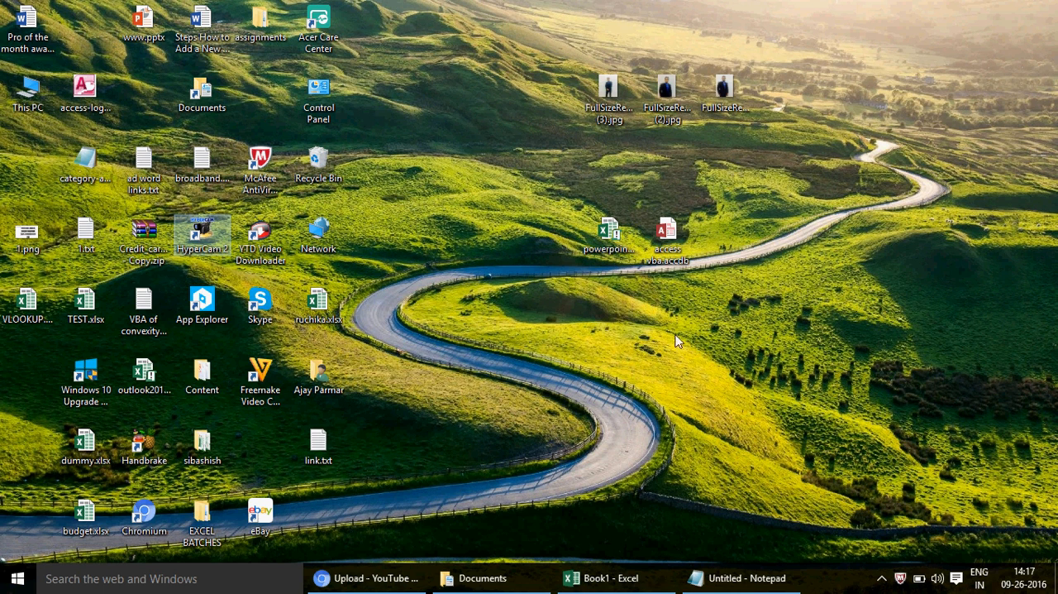
{"action": "double_click", "coordinate": [668, 240]}
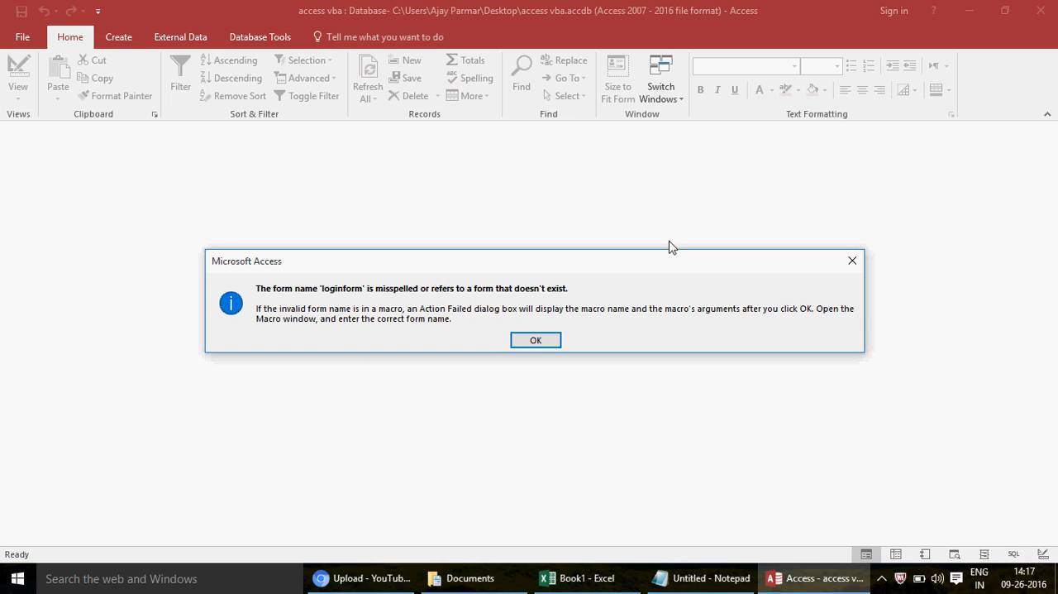
{"action": "left_click", "coordinate": [533, 346]}
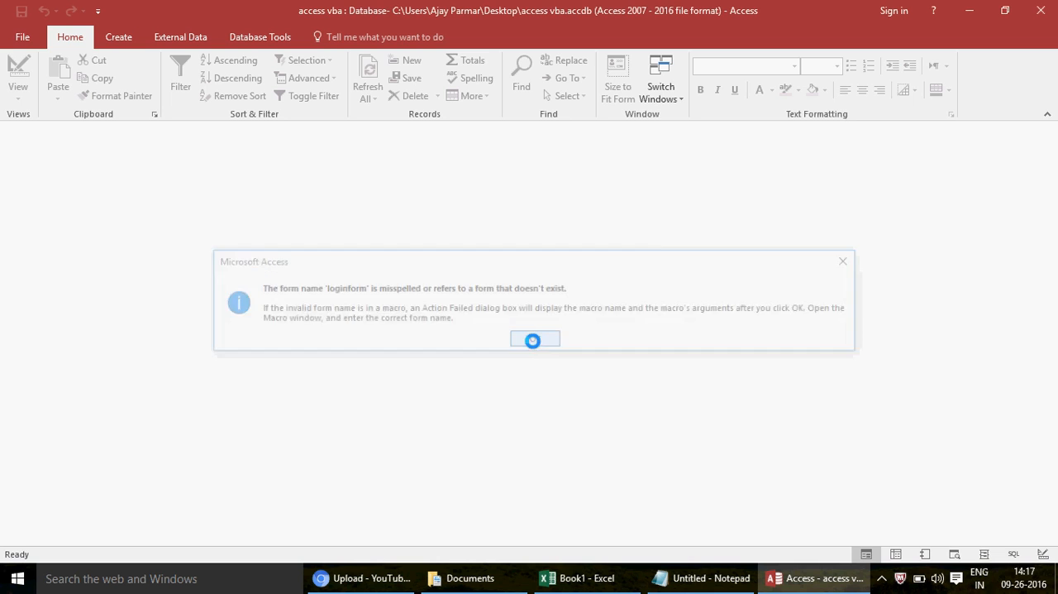
{"action": "left_click", "coordinate": [1043, 13]}
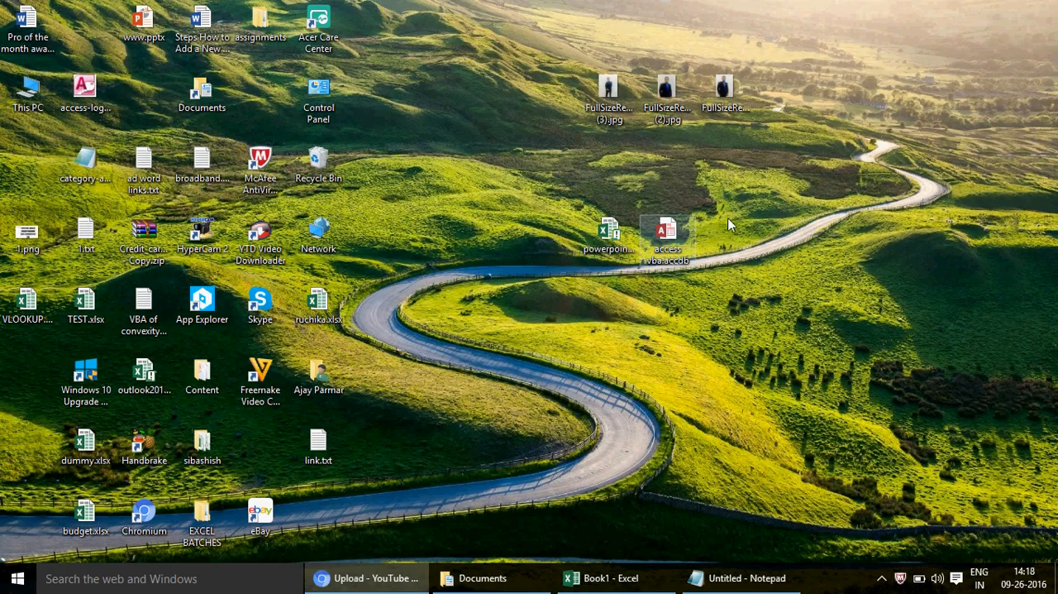
Step: Open the access vba.accdb database with its startup form bypassed, and display the EmpIDs and logindetails tables
{"action": "double_click", "coordinate": [669, 236]}
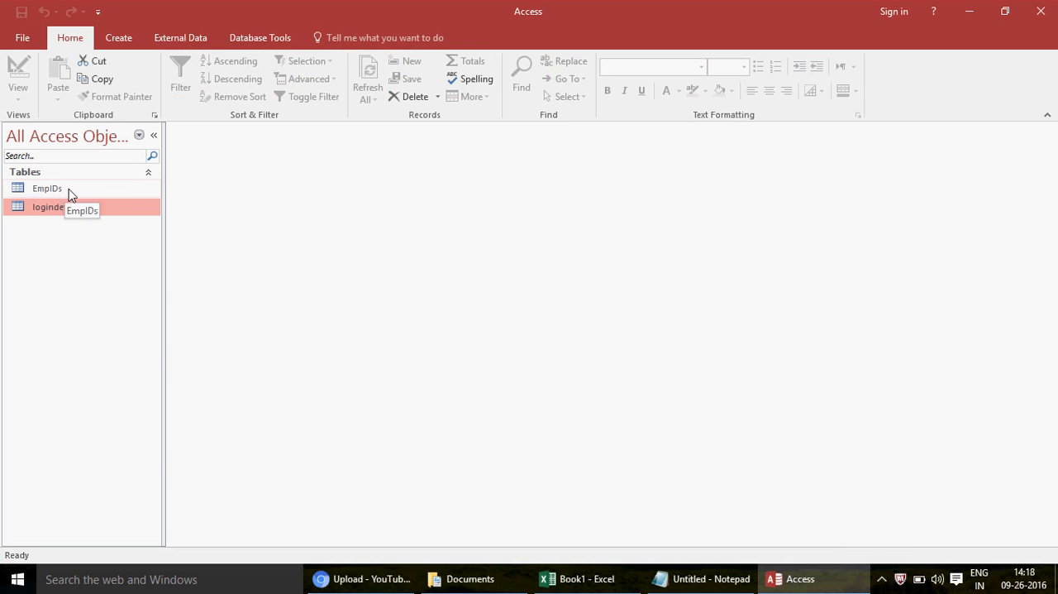
{"action": "left_click", "coordinate": [80, 189]}
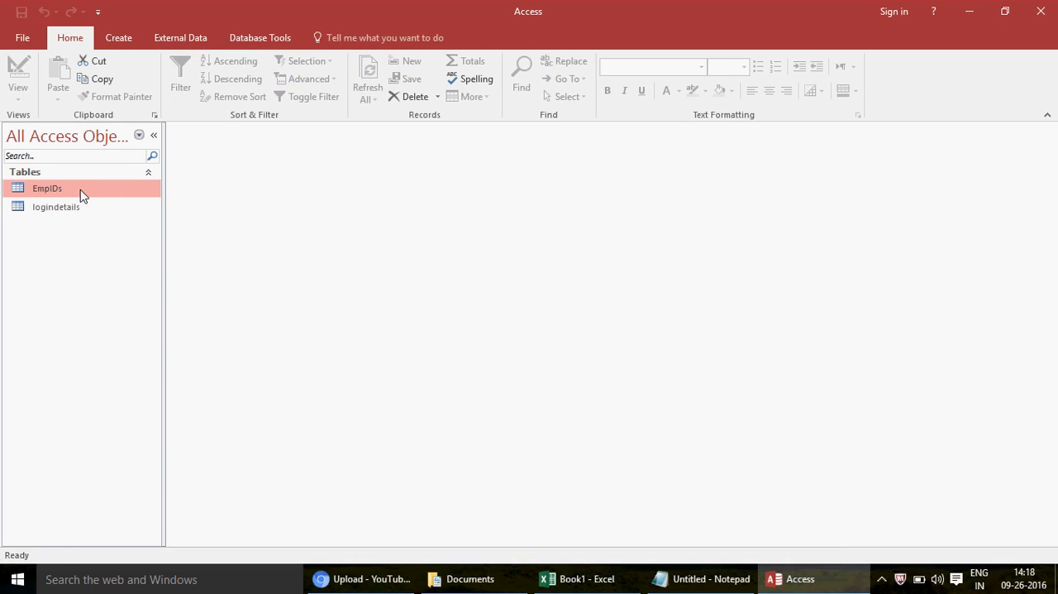
{"action": "double_click", "coordinate": [80, 190]}
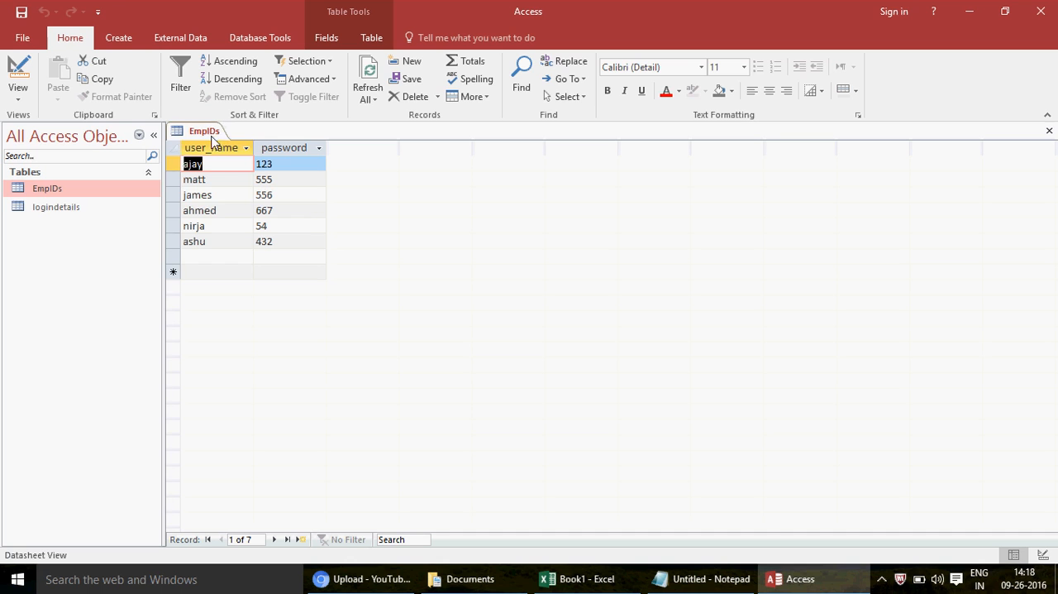
{"action": "double_click", "coordinate": [58, 209]}
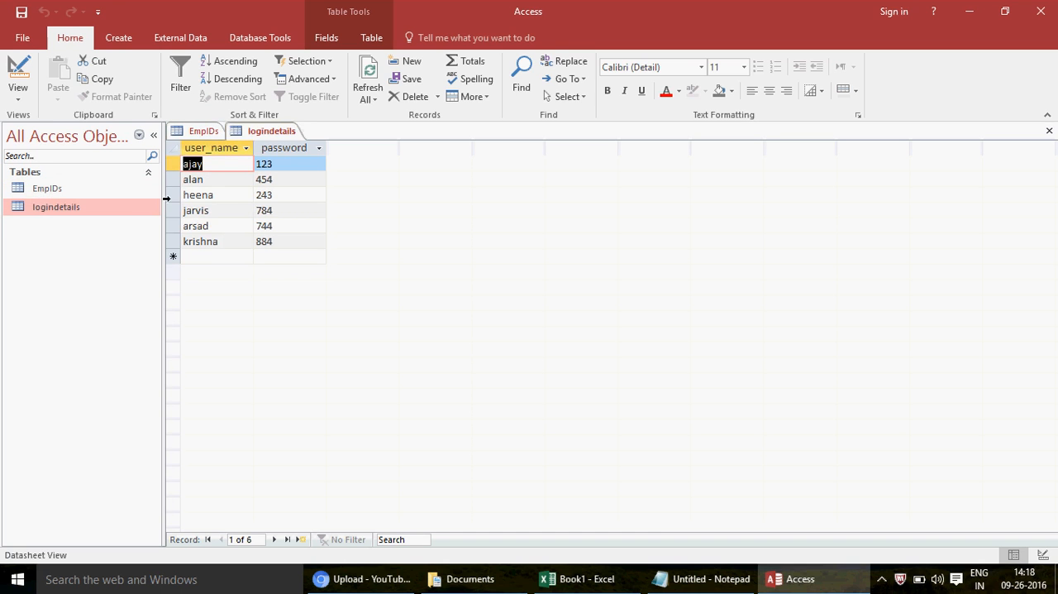
Step: Compare the records of the EmpIDs table with those of the logindetails table
{"action": "left_click", "coordinate": [205, 132]}
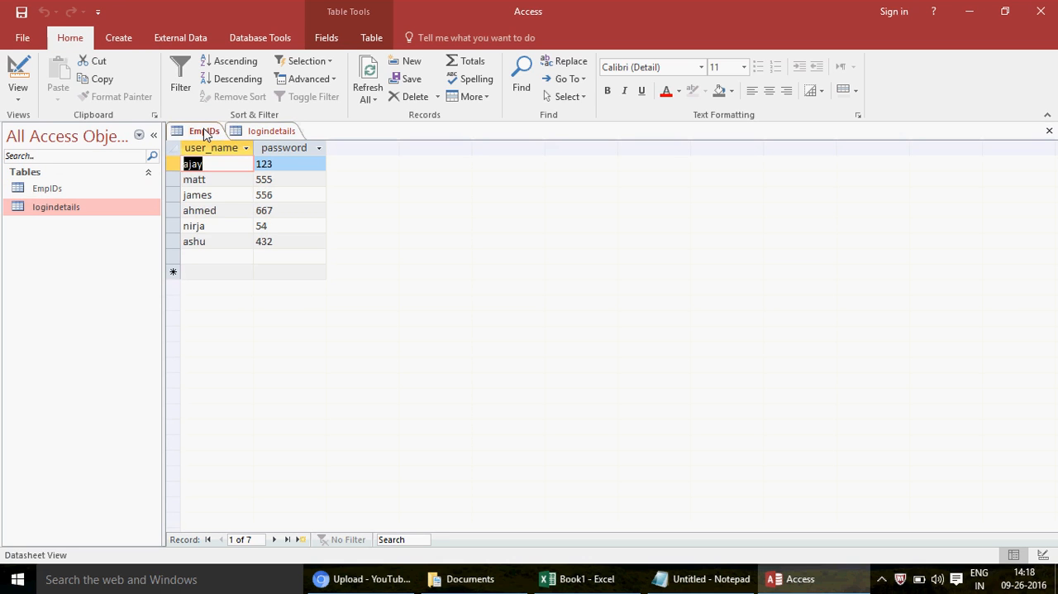
{"action": "left_click", "coordinate": [279, 132]}
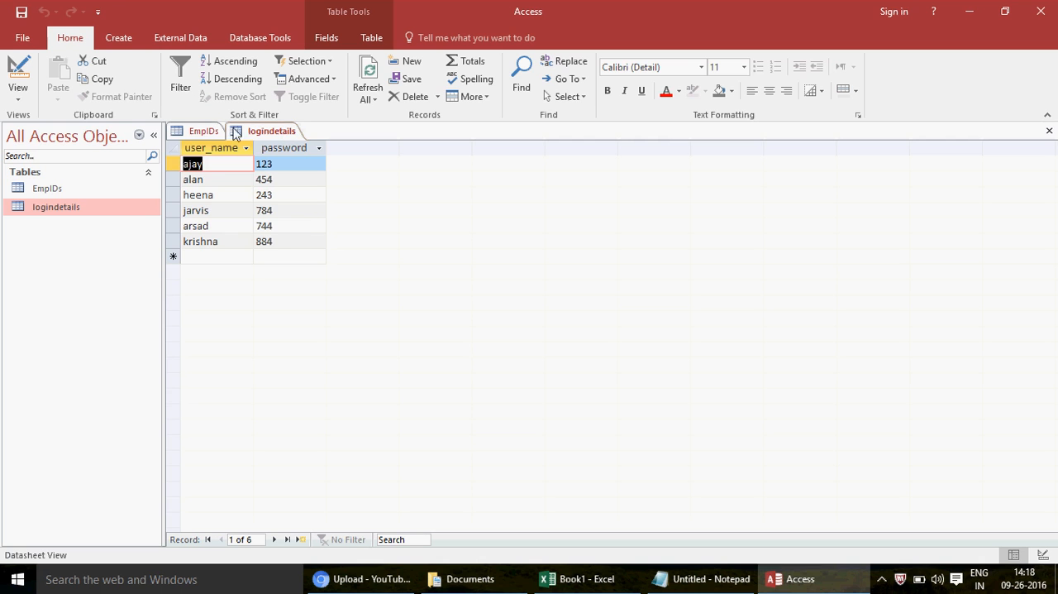
{"action": "left_click", "coordinate": [198, 132]}
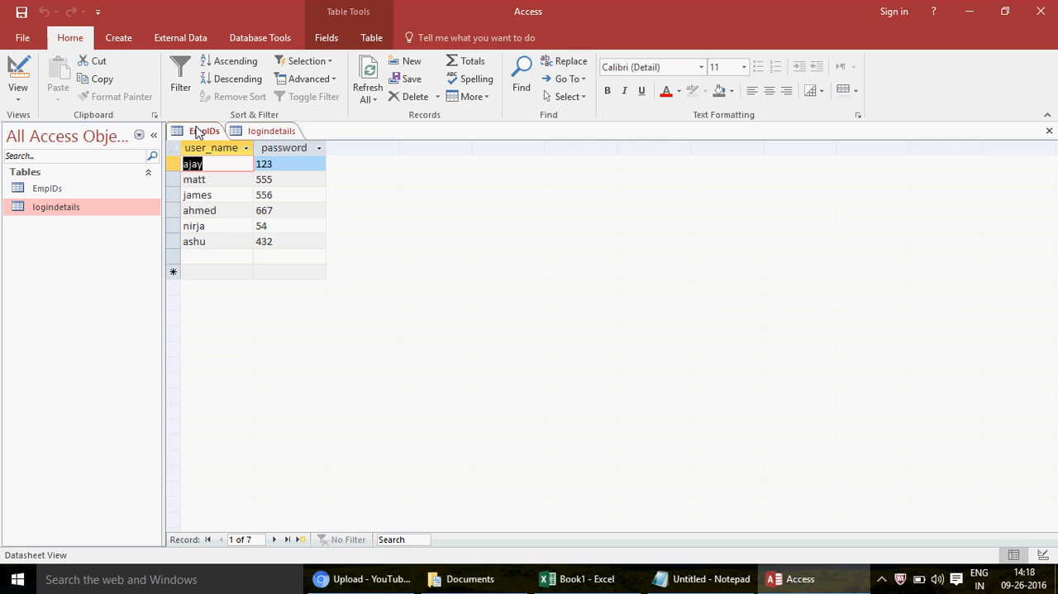
{"action": "left_click", "coordinate": [275, 132]}
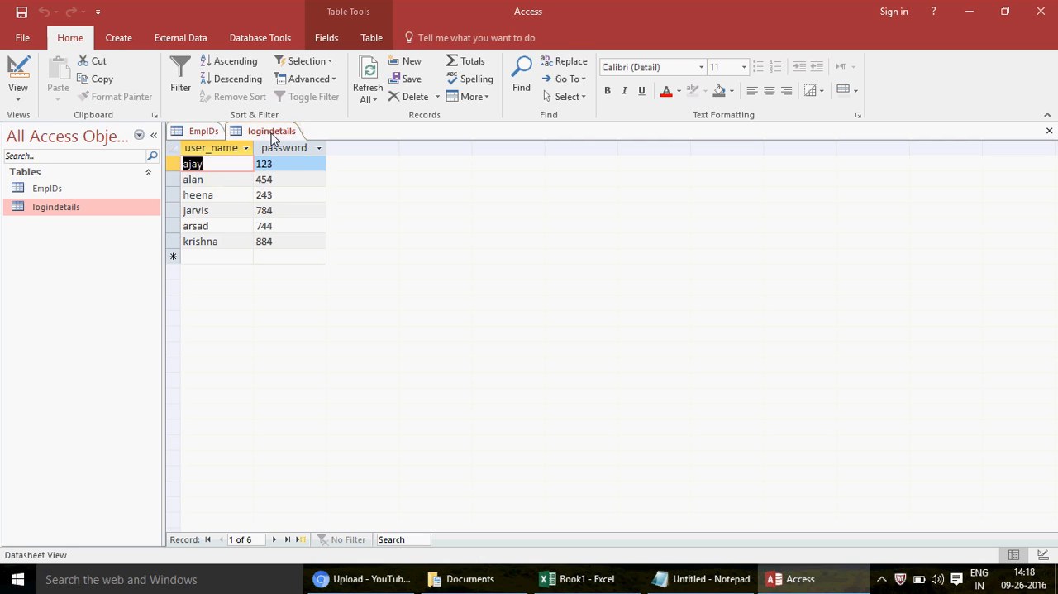
{"action": "left_click", "coordinate": [198, 133]}
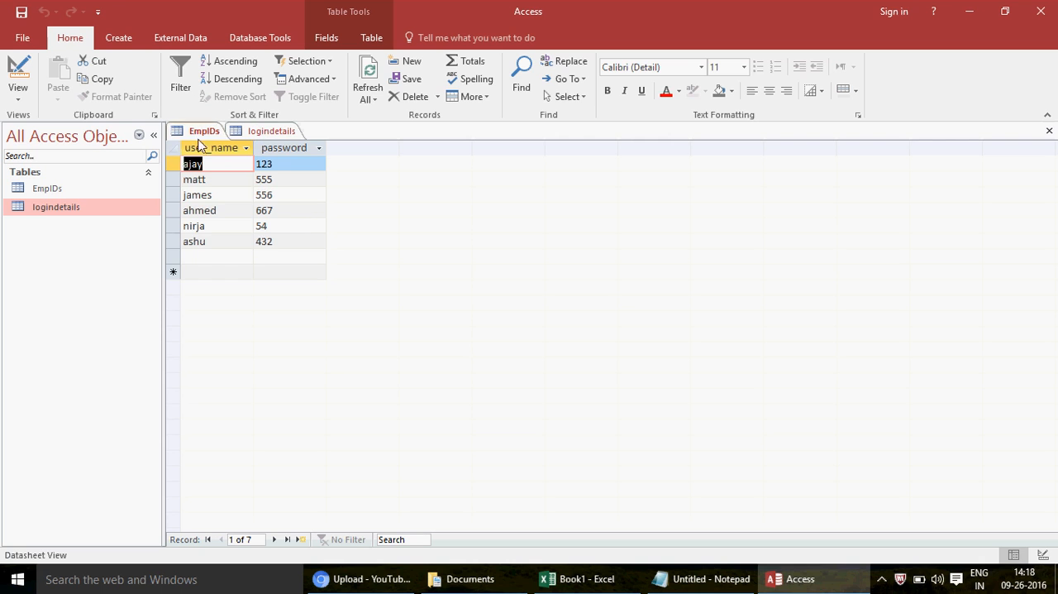
{"action": "left_click", "coordinate": [275, 132]}
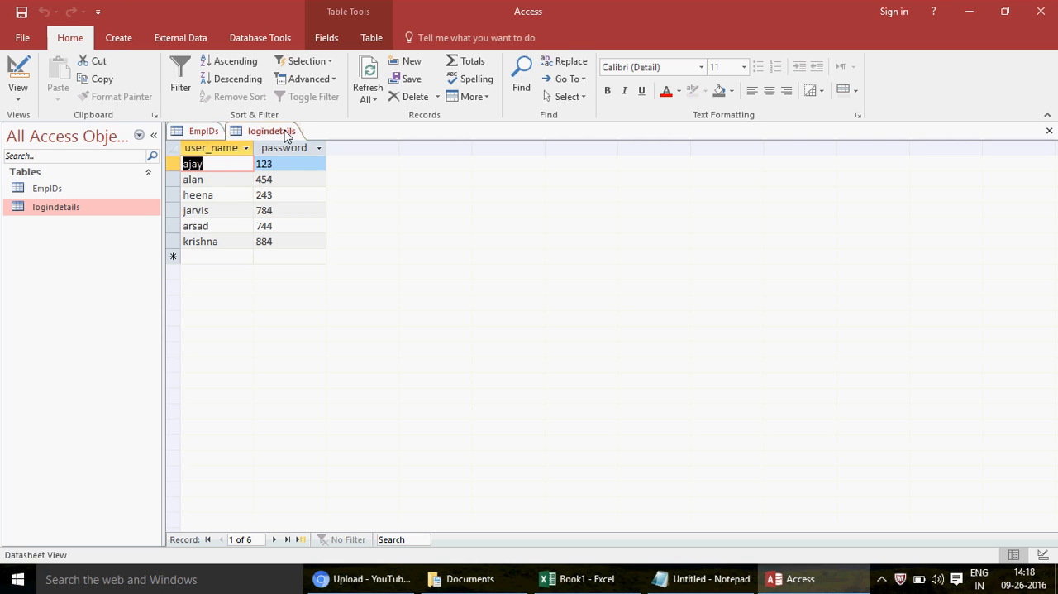
{"action": "left_click", "coordinate": [204, 133]}
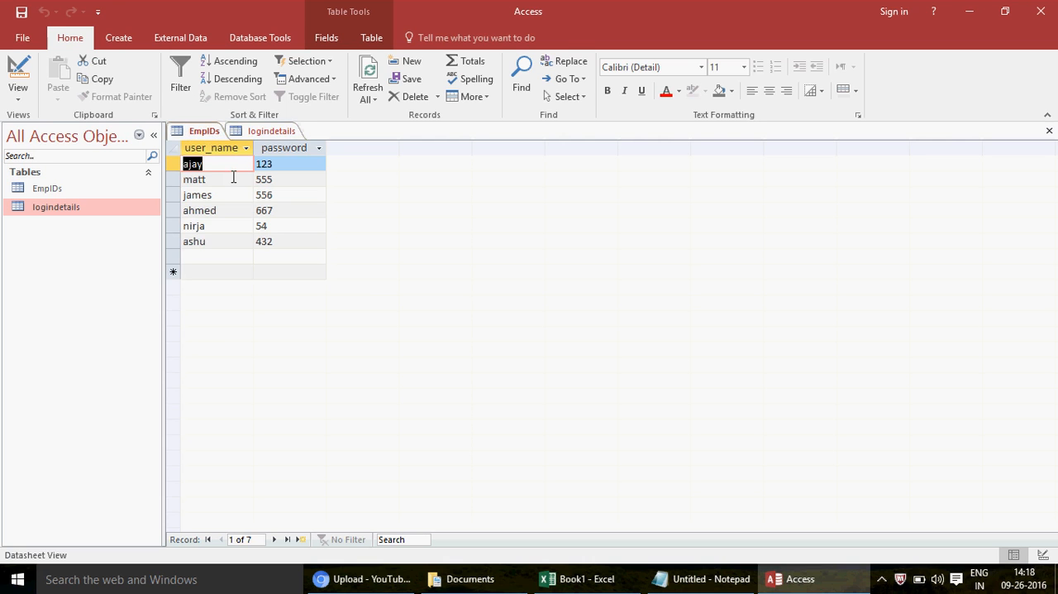
Step: Check the user_name entries in EmpIDs one by one against the user_name entries in logindetails
{"action": "key", "text": "Down"}
{"action": "key", "text": "Down"}
{"action": "key", "text": "Down"}
{"action": "key", "text": "Down"}
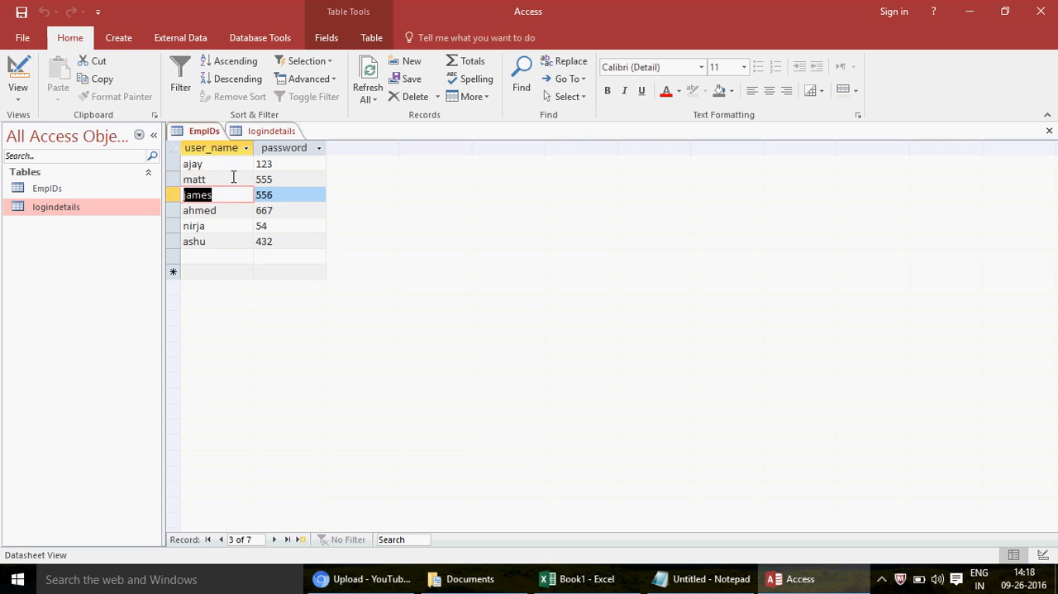
{"action": "key", "text": "Down"}
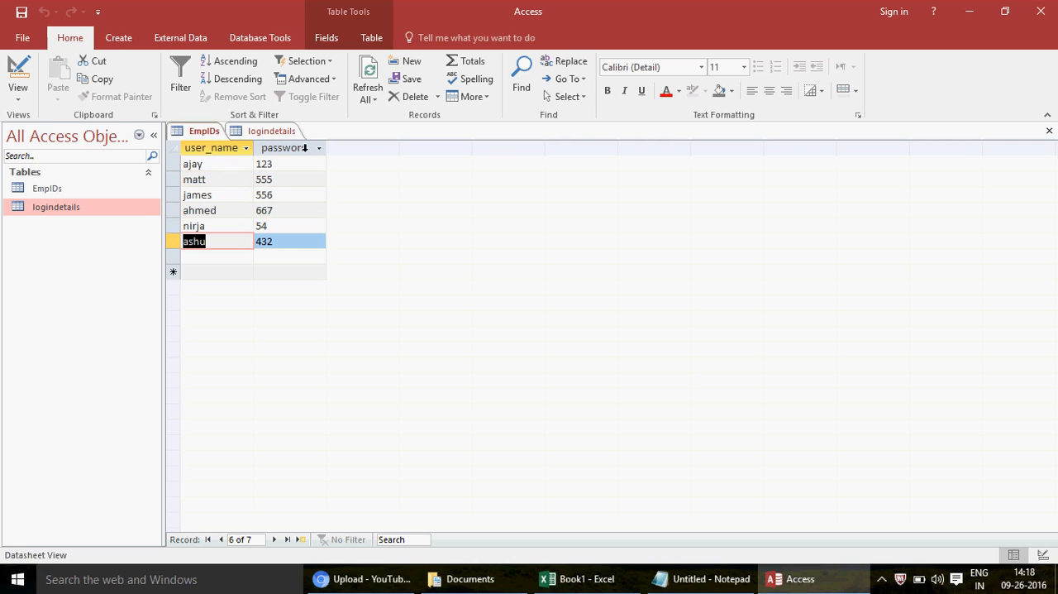
{"action": "left_click", "coordinate": [203, 147]}
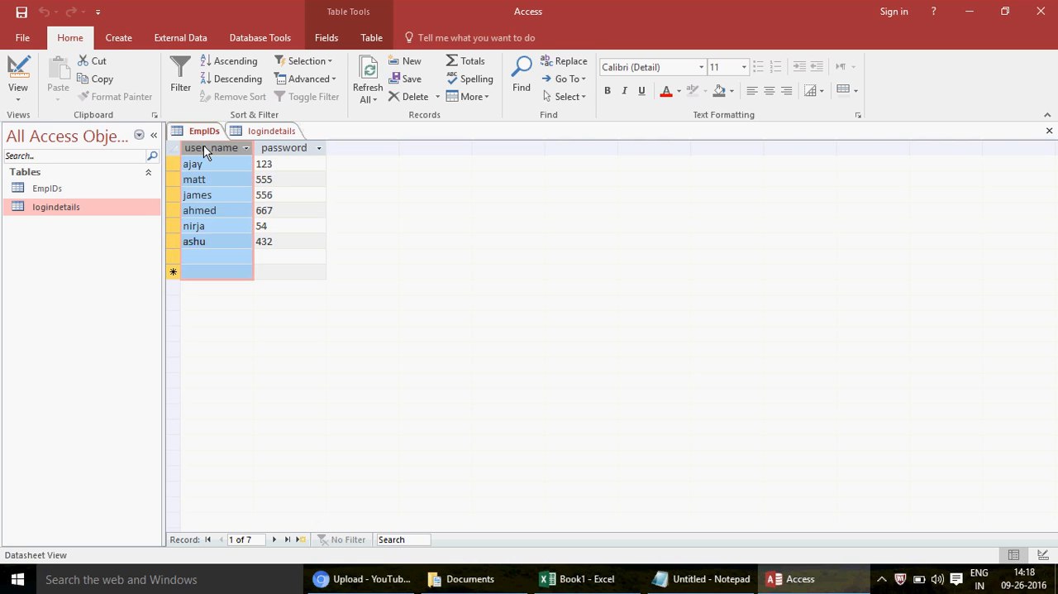
{"action": "left_click", "coordinate": [273, 132]}
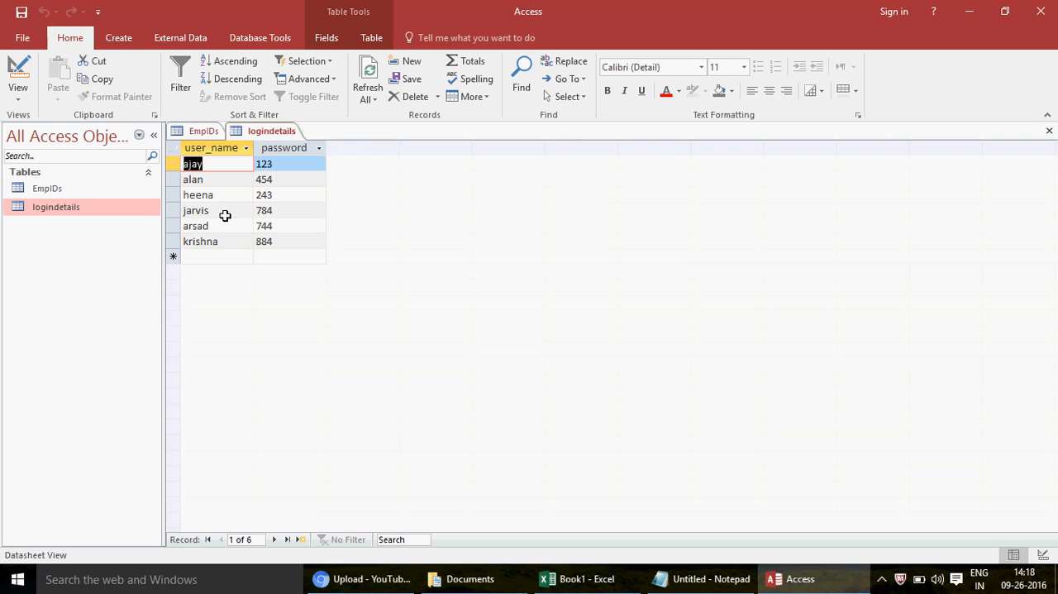
{"action": "key", "text": "Down"}
{"action": "key", "text": "Up"}
{"action": "left_click", "coordinate": [197, 132]}
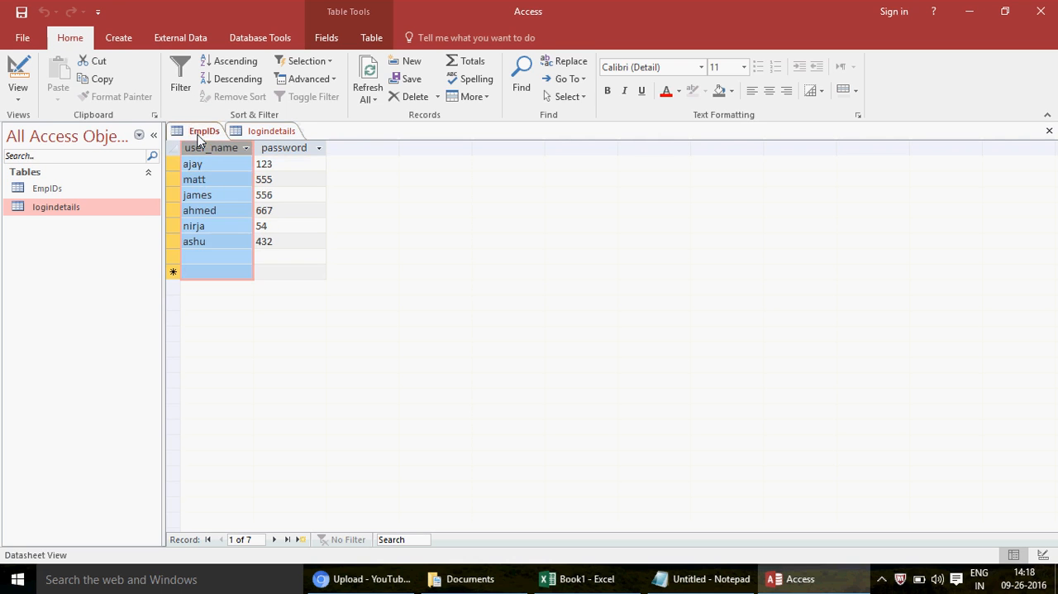
{"action": "left_click", "coordinate": [268, 136]}
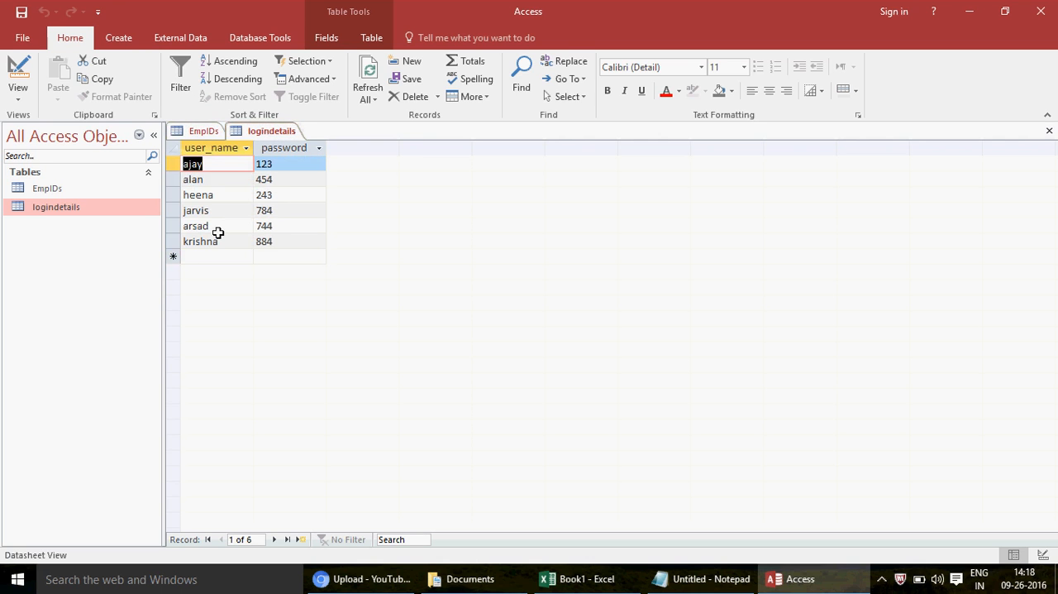
{"action": "left_click", "coordinate": [195, 134]}
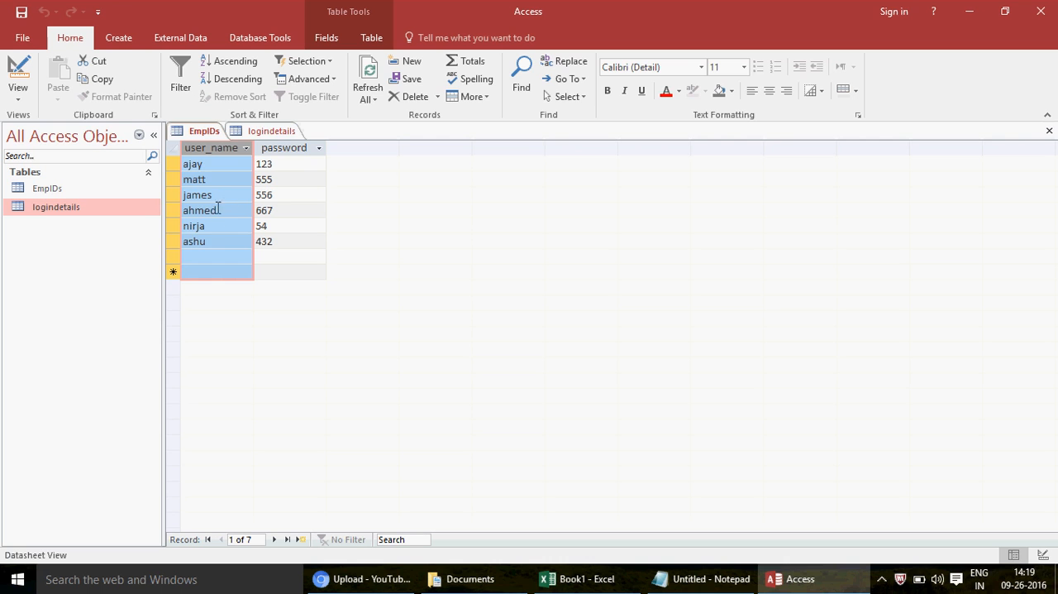
{"action": "left_click", "coordinate": [275, 134]}
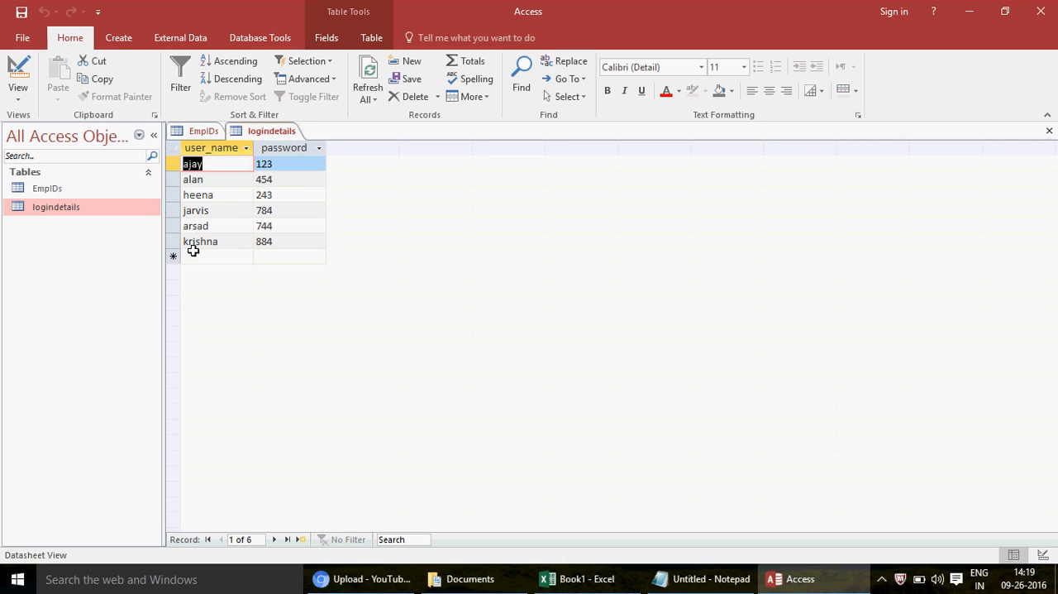
Step: Replace the fifth record's user_name in logindetails with the fifth user name from EmpIDs and commit the record
{"action": "left_click", "coordinate": [228, 231]}
{"action": "key", "text": "BackSpace"}
{"action": "key", "text": "BackSpace"}
{"action": "key", "text": "BackSpace"}
{"action": "key", "text": "BackSpace"}
{"action": "key", "text": "BackSpace"}
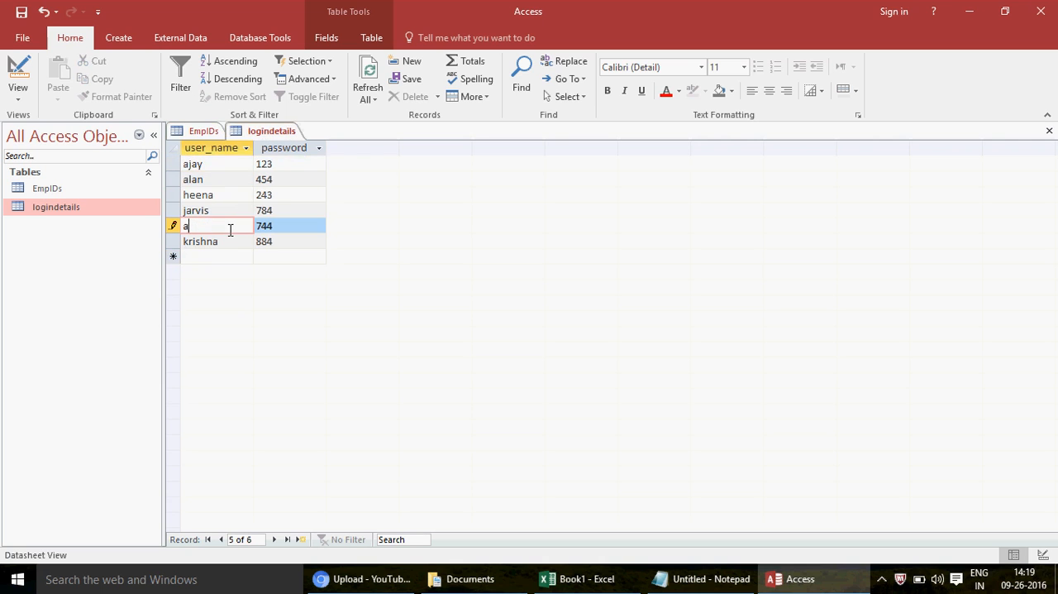
{"action": "type", "text": "nirja"}
{"action": "left_click", "coordinate": [175, 256]}
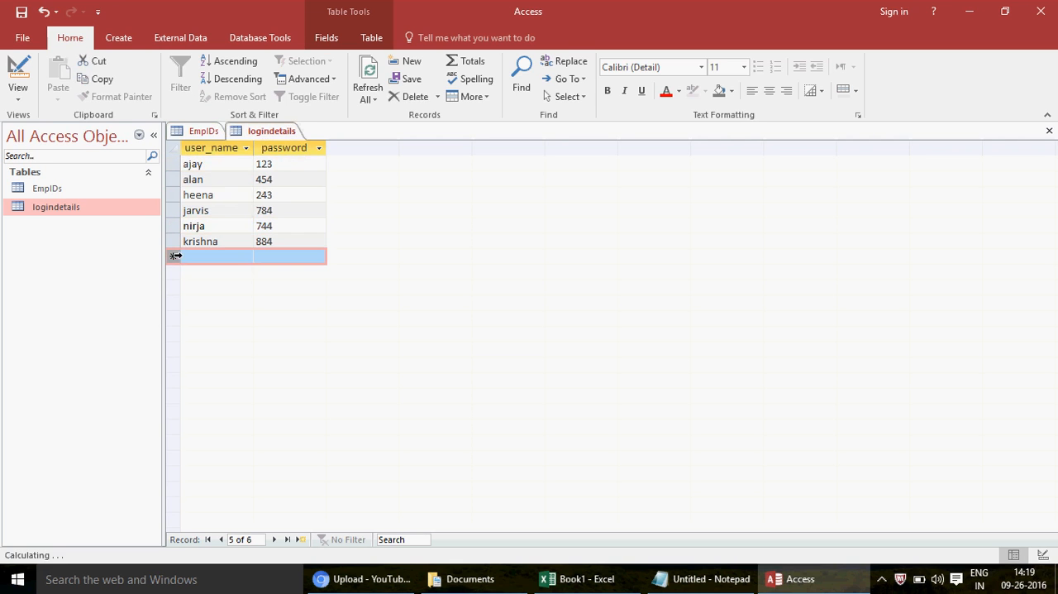
Step: Recheck the user_name column of EmpIDs against logindetails and close both tables
{"action": "left_click", "coordinate": [198, 134]}
{"action": "left_click", "coordinate": [173, 164]}
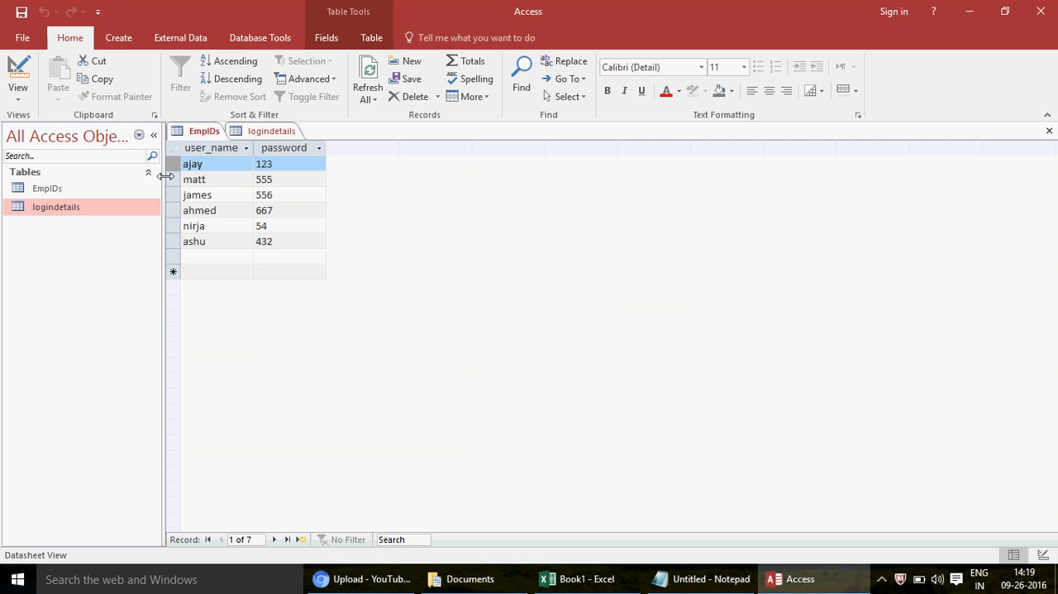
{"action": "left_click", "coordinate": [221, 147]}
{"action": "left_click", "coordinate": [277, 134]}
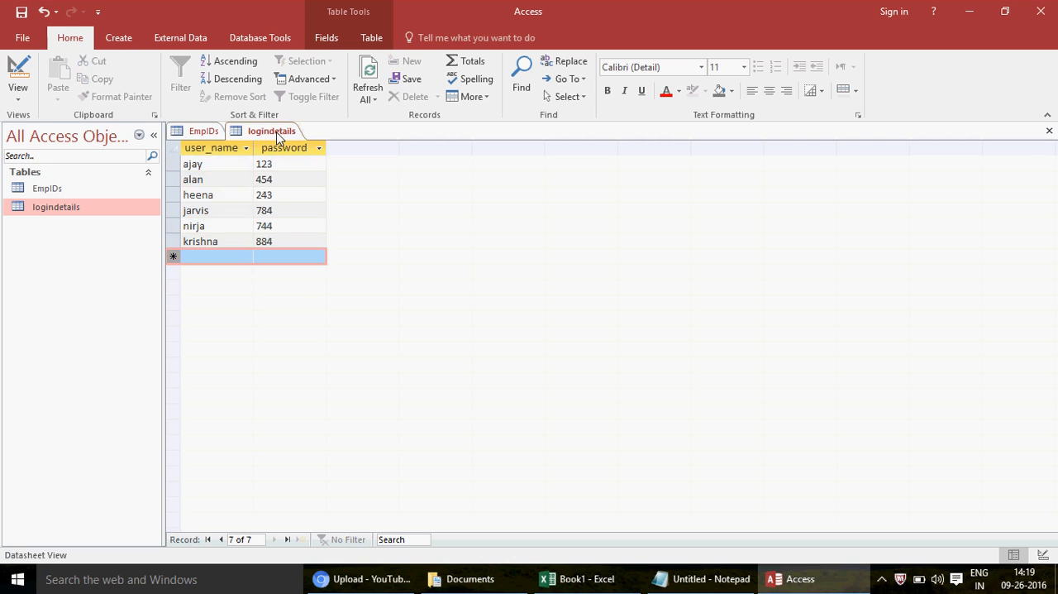
{"action": "left_click", "coordinate": [201, 132]}
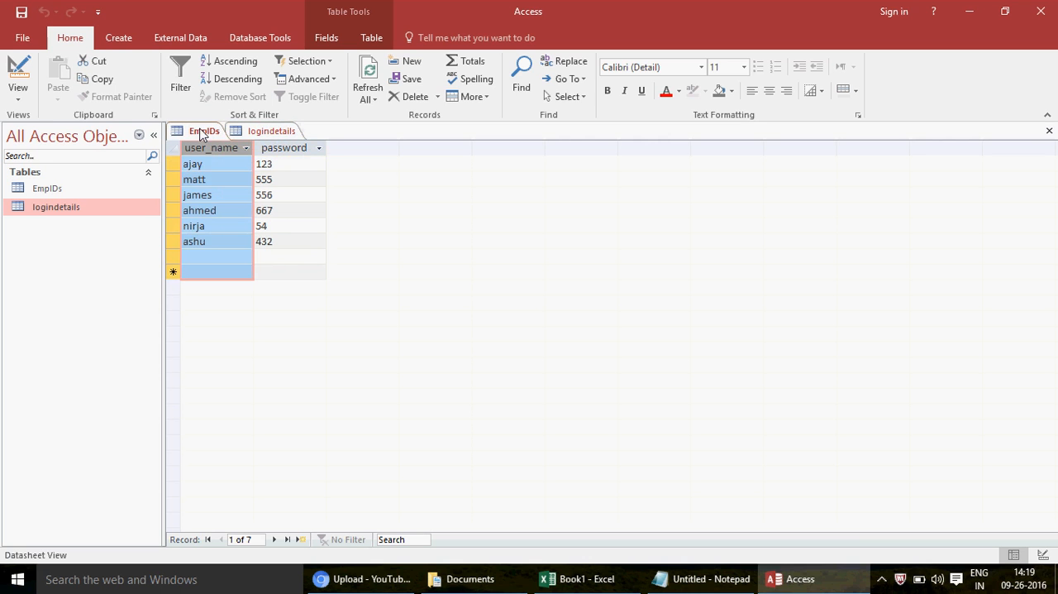
{"action": "left_click", "coordinate": [1049, 132]}
{"action": "left_click", "coordinate": [1049, 132]}
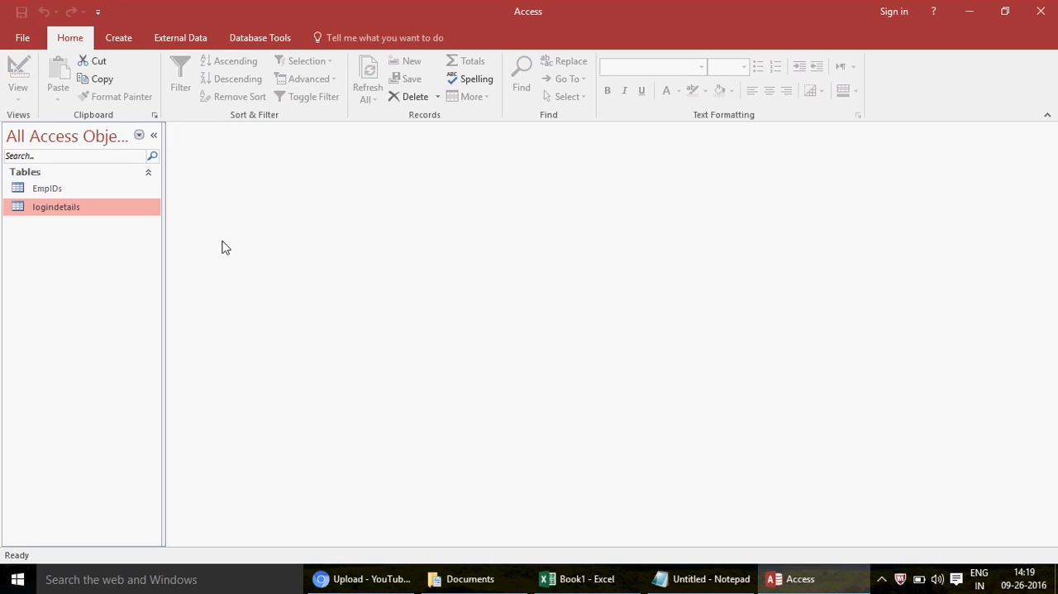
Step: Start a new query with the Find Unmatched Query Wizard
{"action": "left_click", "coordinate": [123, 46]}
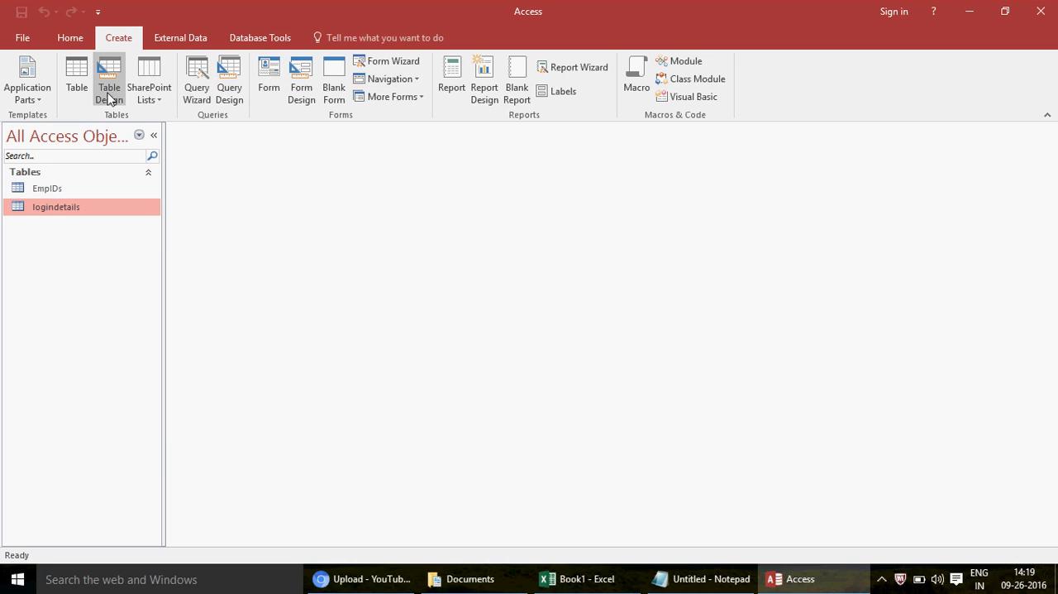
{"action": "left_click", "coordinate": [199, 99]}
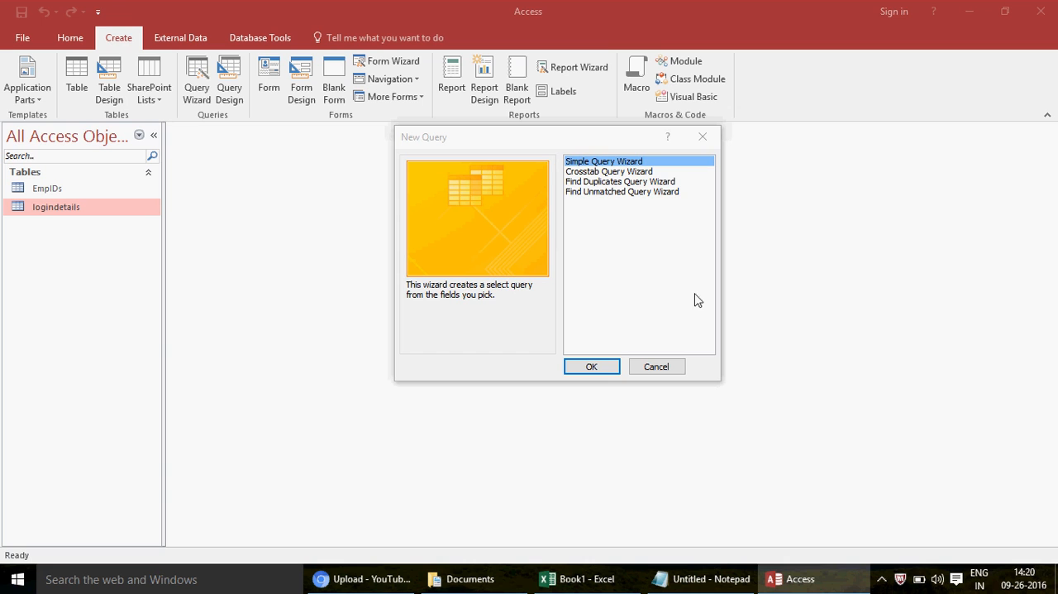
{"action": "left_click", "coordinate": [620, 195]}
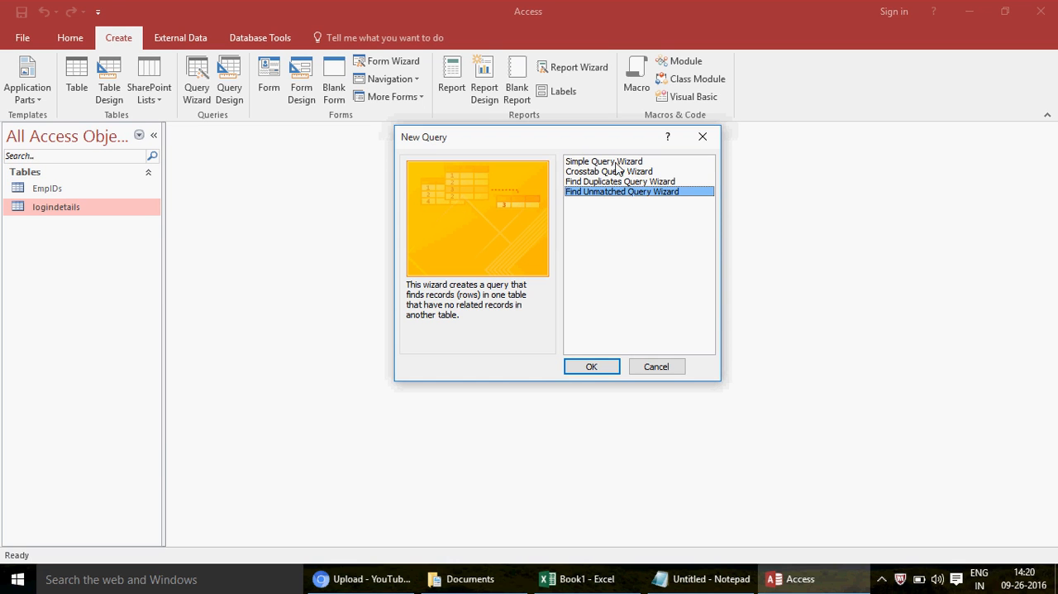
{"action": "left_click", "coordinate": [591, 366]}
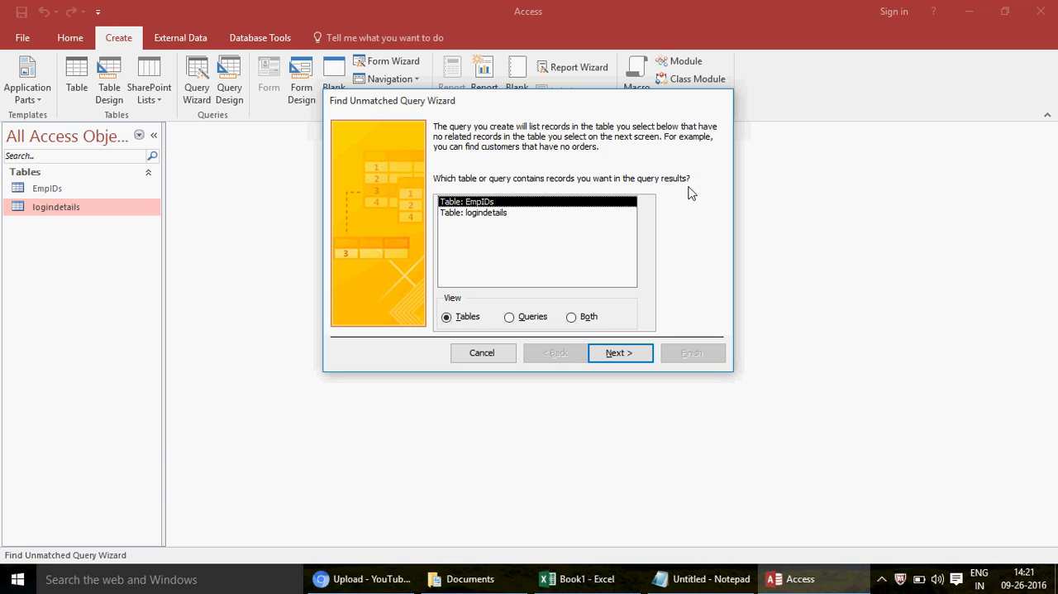
Step: Choose EmpIDs as the table whose unmatched records are wanted and logindetails as the table containing the related records
{"action": "left_click", "coordinate": [493, 213]}
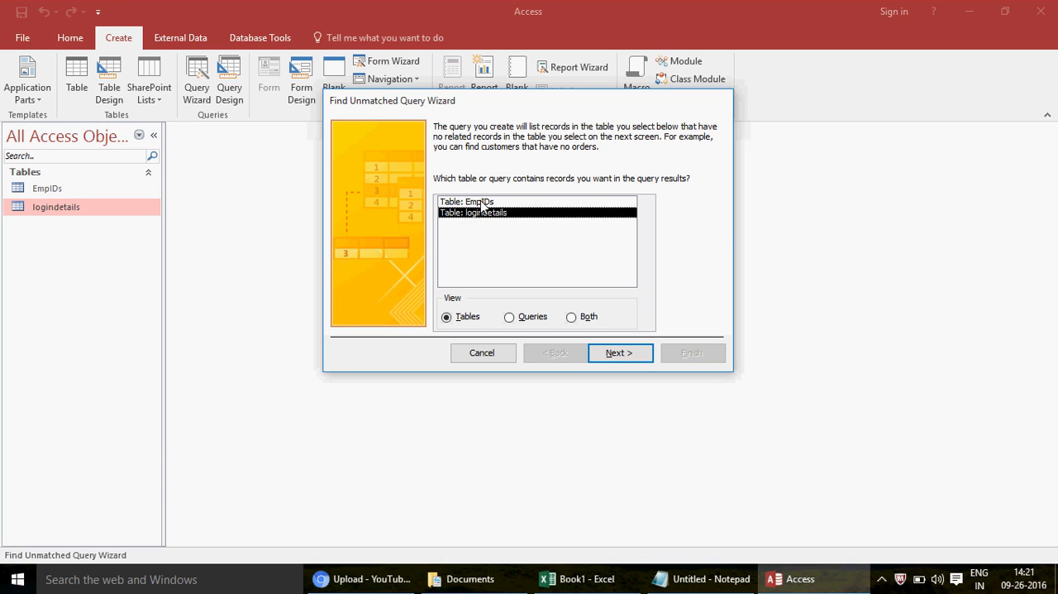
{"action": "left_click", "coordinate": [484, 204]}
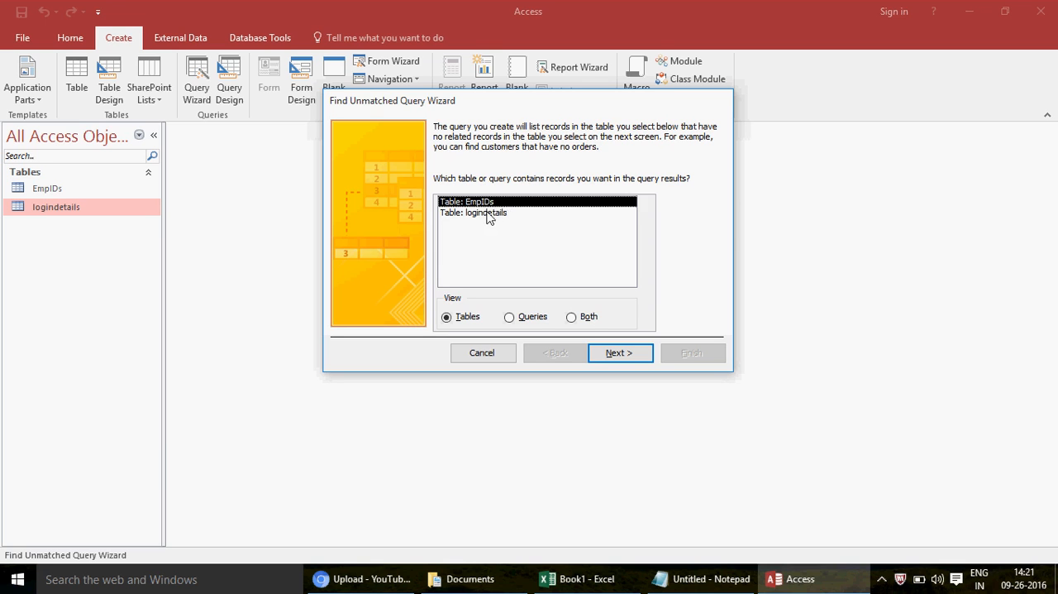
{"action": "left_click", "coordinate": [489, 215]}
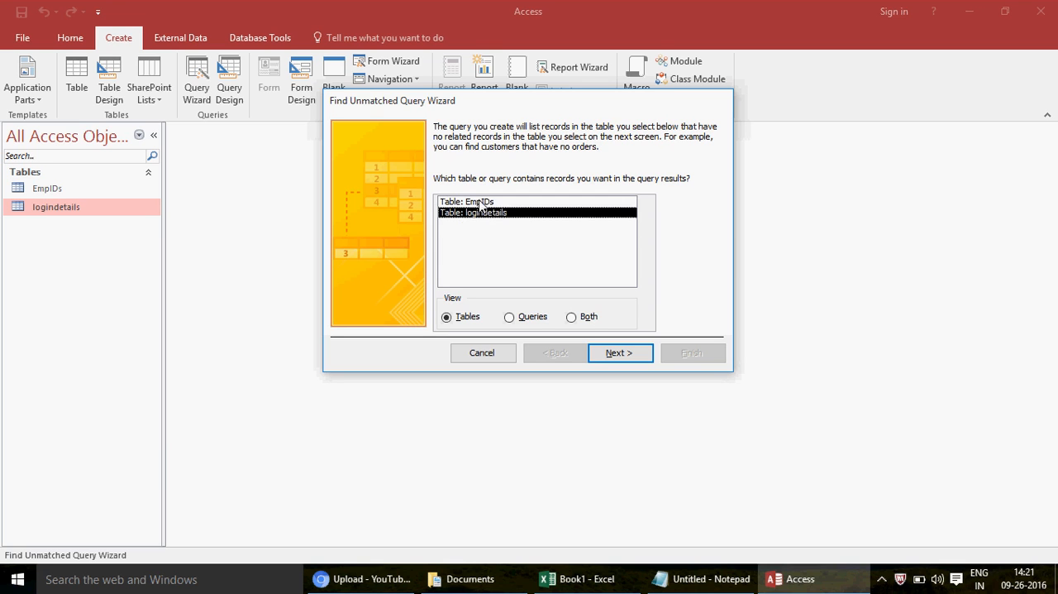
{"action": "left_click", "coordinate": [480, 203]}
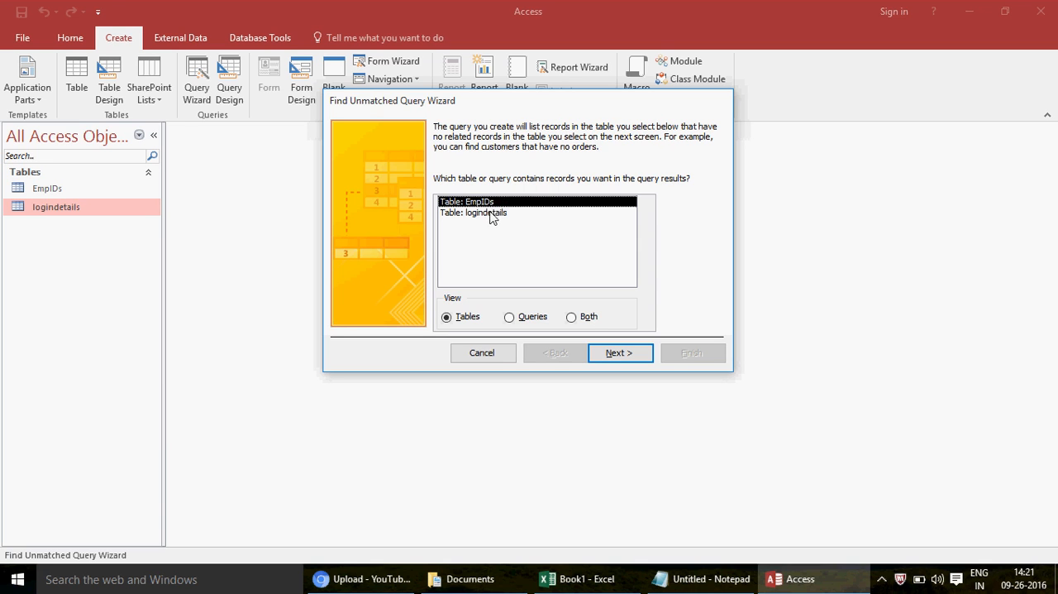
{"action": "left_click", "coordinate": [498, 217]}
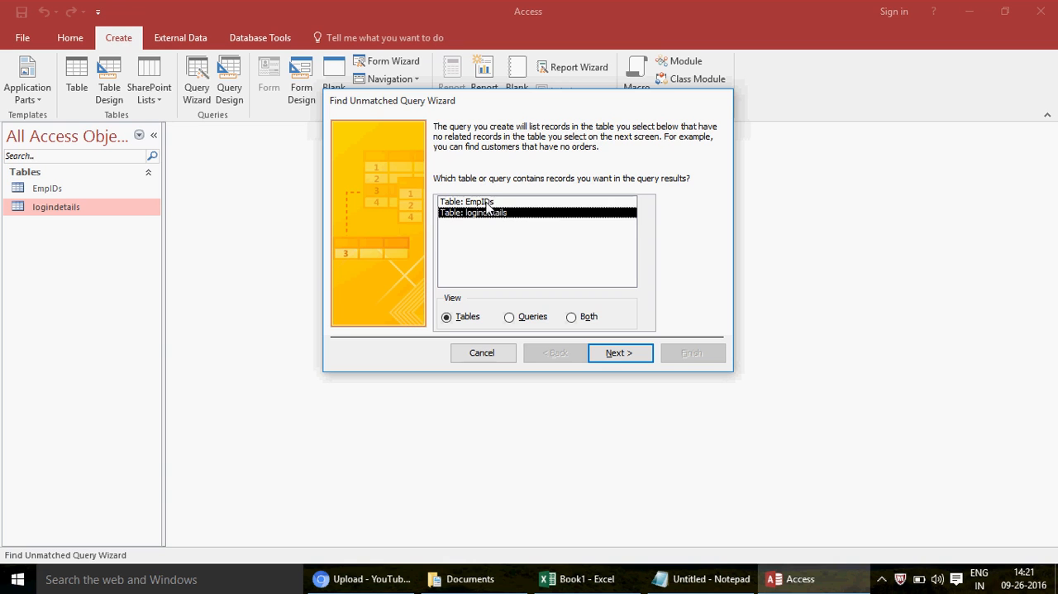
{"action": "left_click", "coordinate": [487, 203]}
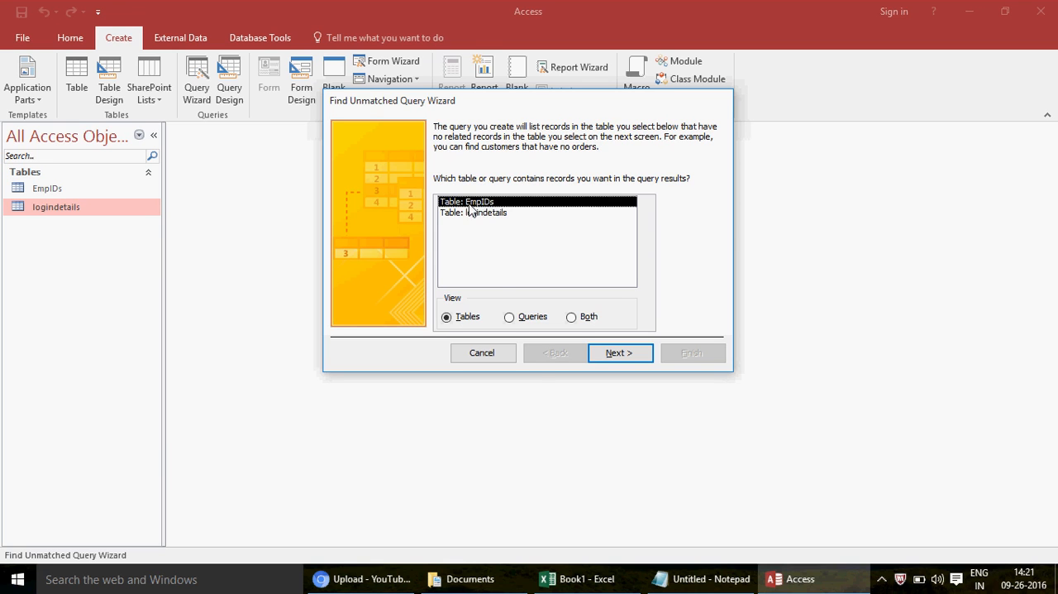
{"action": "left_click", "coordinate": [620, 353]}
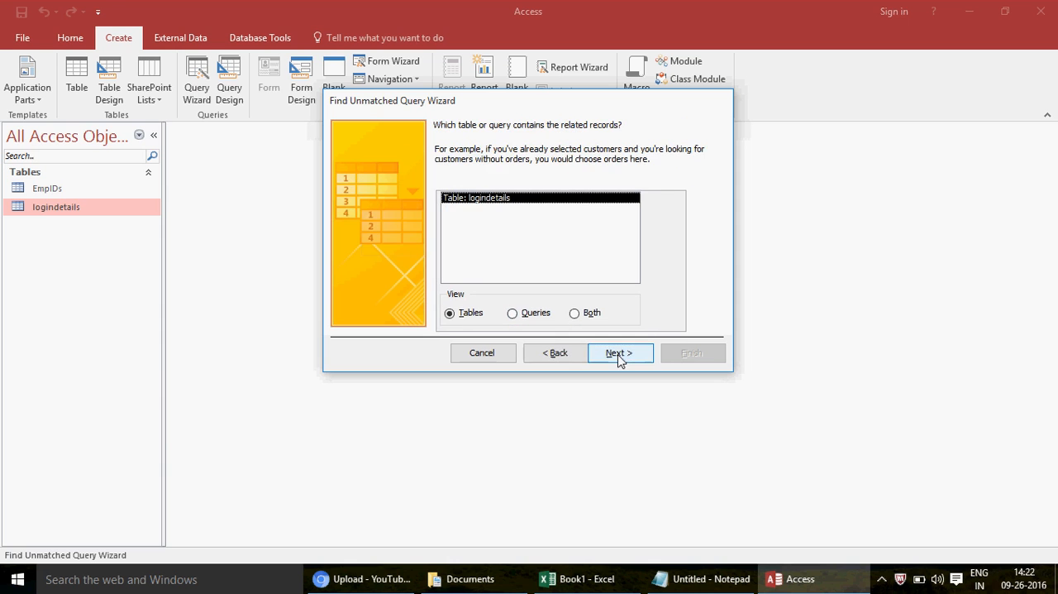
{"action": "left_click", "coordinate": [561, 358]}
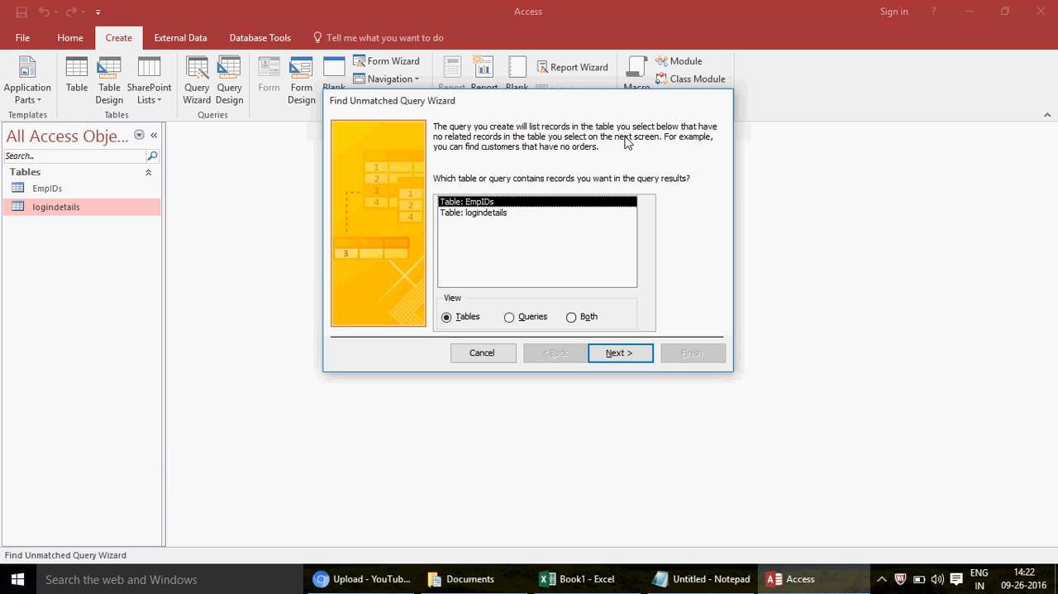
{"action": "left_click", "coordinate": [622, 354]}
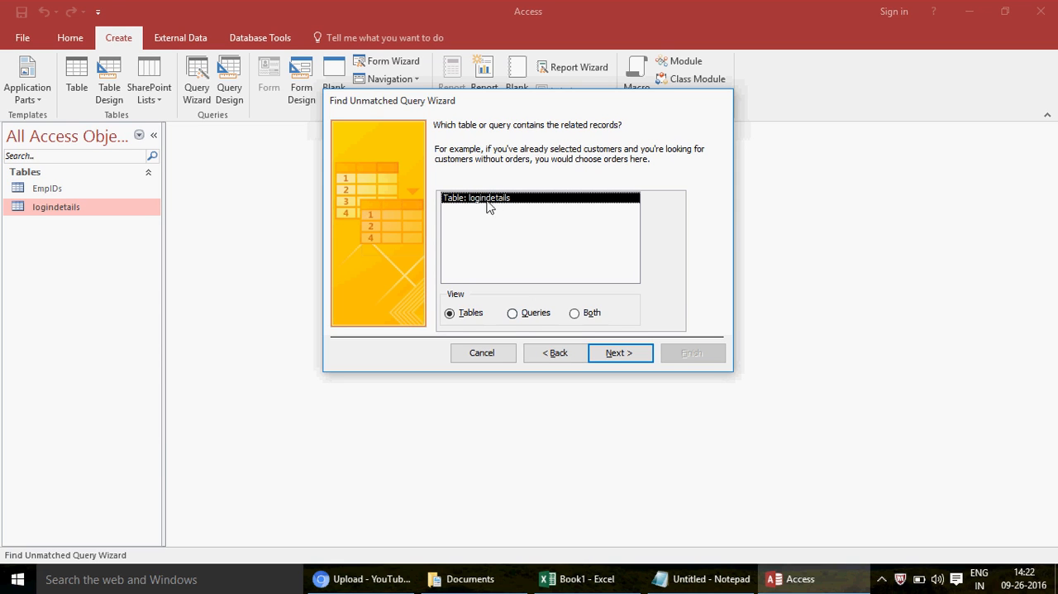
{"action": "left_click", "coordinate": [628, 360]}
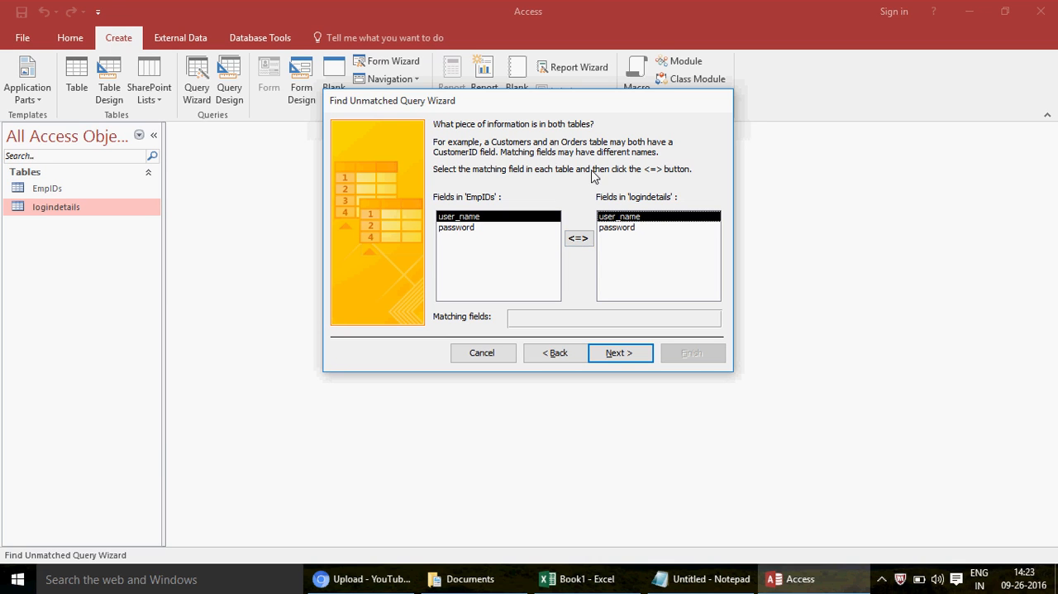
Step: Match the user_name field in EmpIDs with the user_name field in logindetails
{"action": "left_click", "coordinate": [579, 239]}
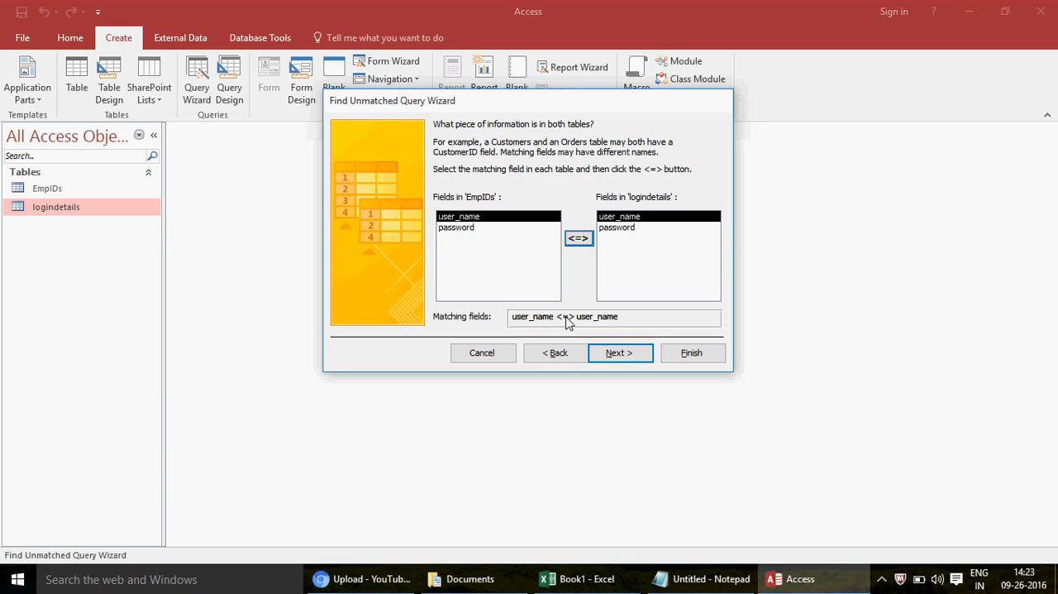
{"action": "left_click", "coordinate": [620, 354]}
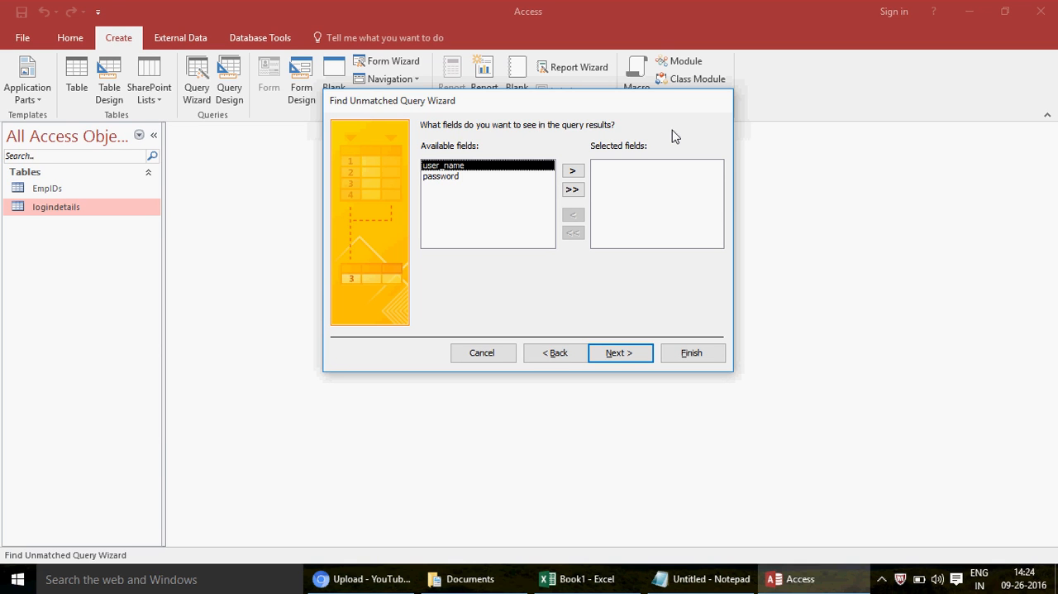
{"action": "left_click", "coordinate": [574, 172]}
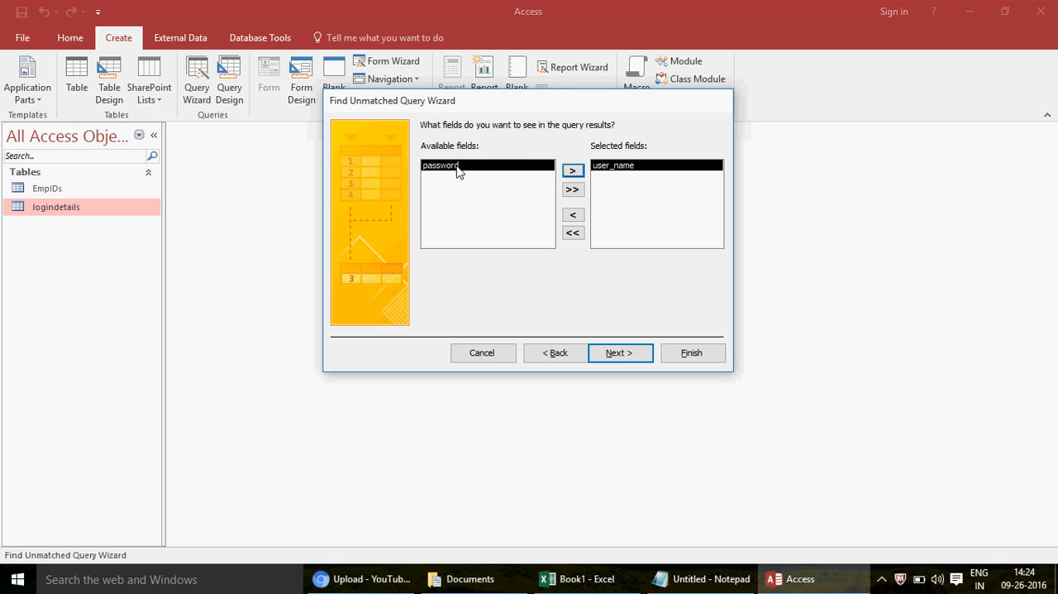
{"action": "left_click", "coordinate": [572, 171]}
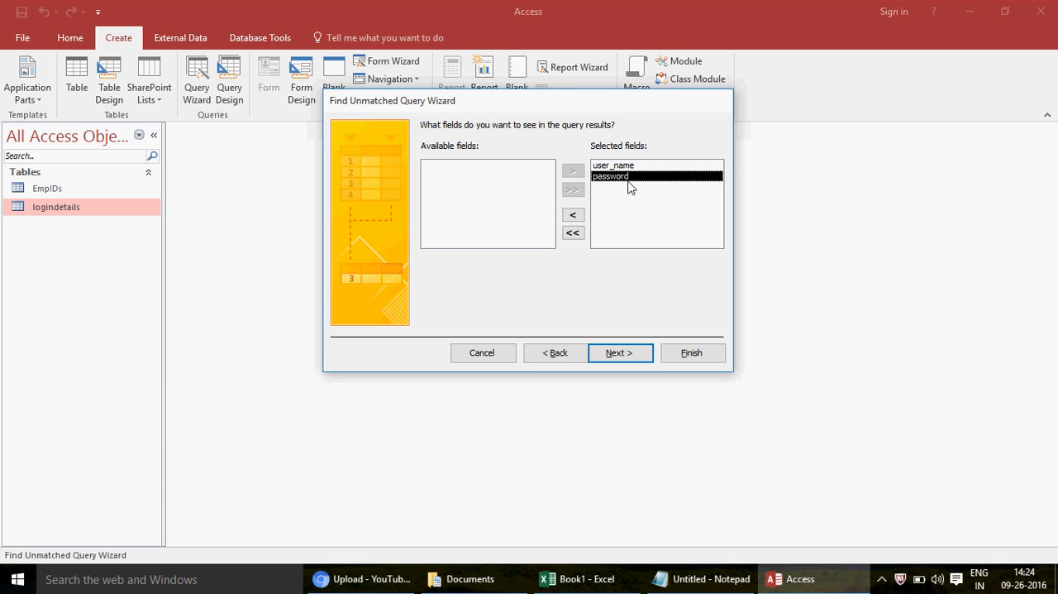
{"action": "left_click", "coordinate": [573, 233]}
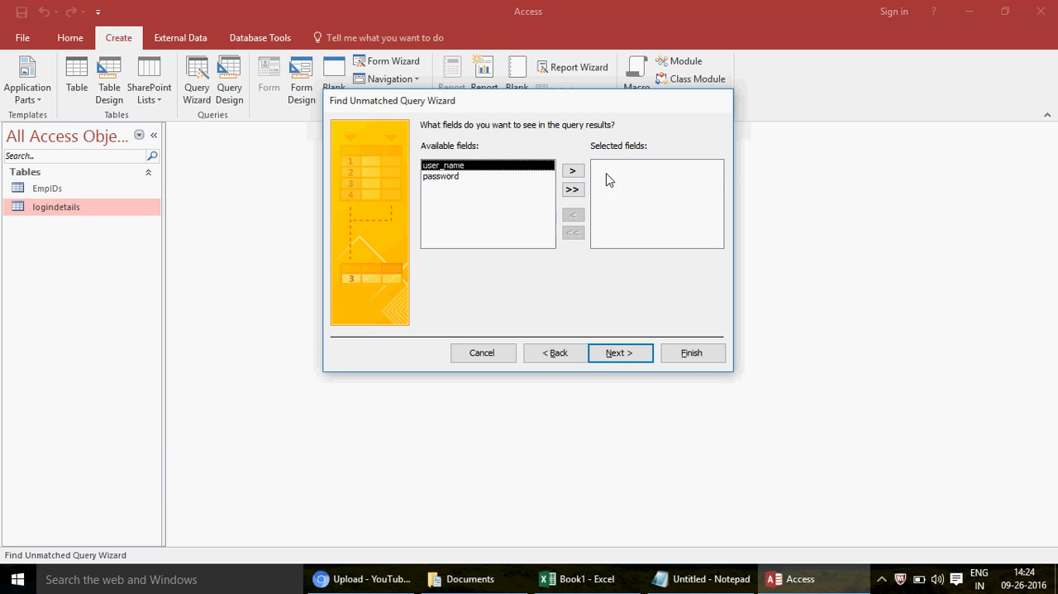
{"action": "left_click", "coordinate": [573, 189]}
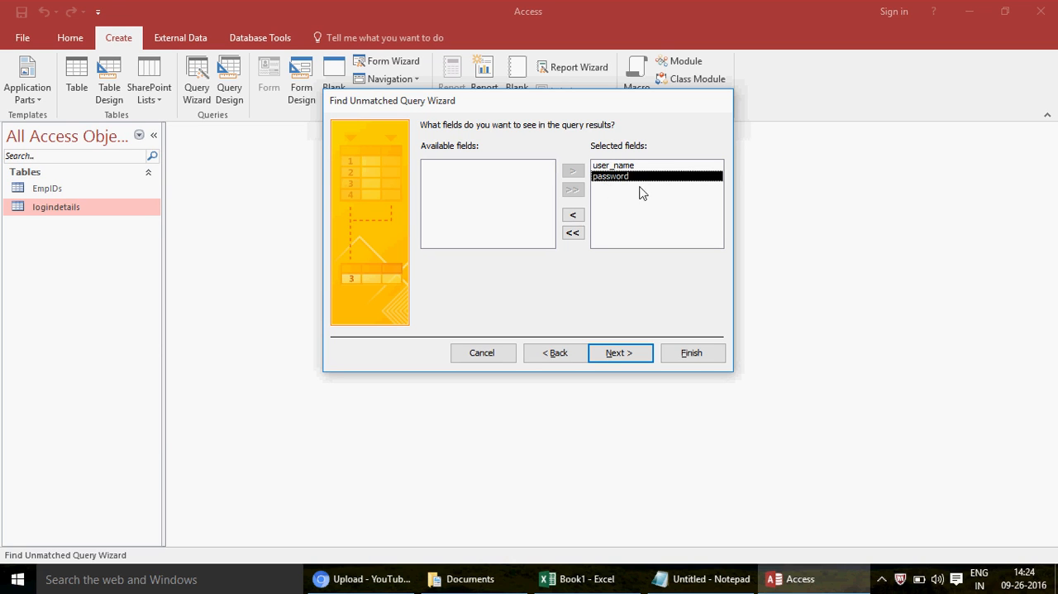
{"action": "left_click", "coordinate": [573, 232]}
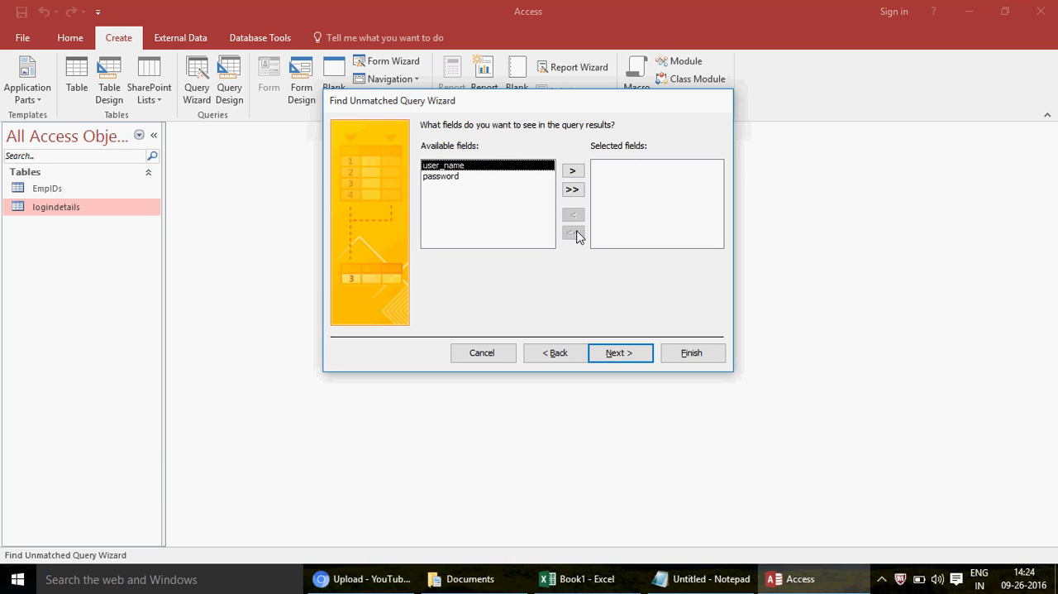
Step: Include only the user_name field in the query results
{"action": "left_click", "coordinate": [572, 171]}
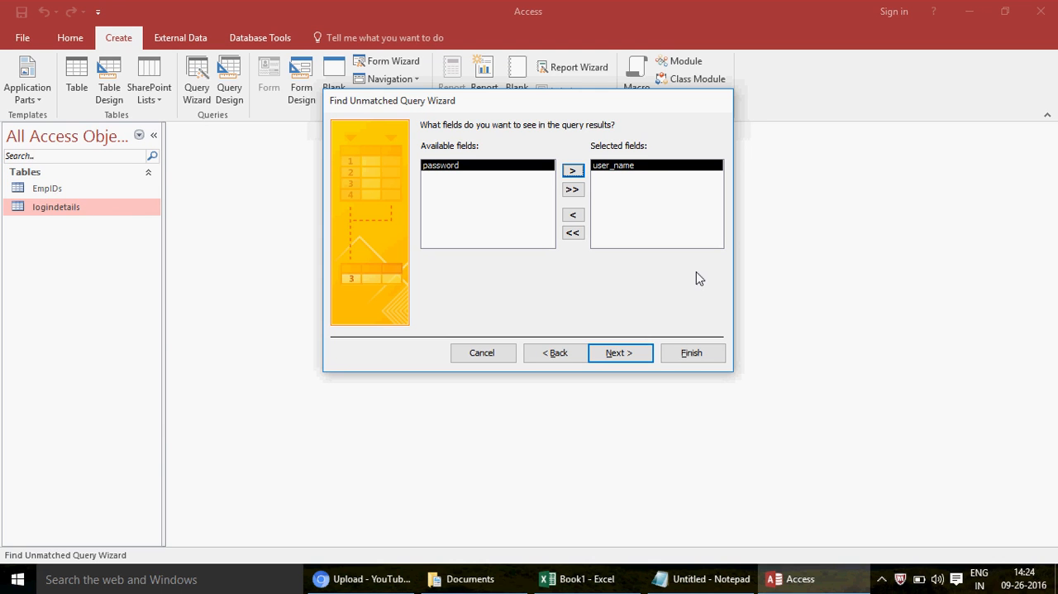
{"action": "left_click", "coordinate": [622, 353]}
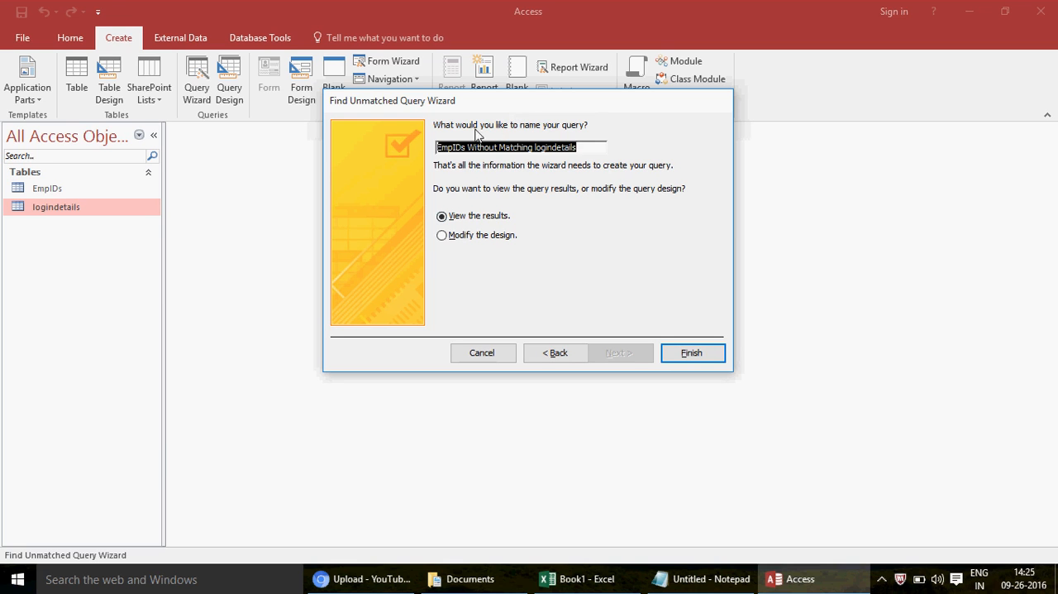
Step: Name the query EmpIDs_not_in_login and finish the wizard with the option to view the results
{"action": "left_click", "coordinate": [582, 149]}
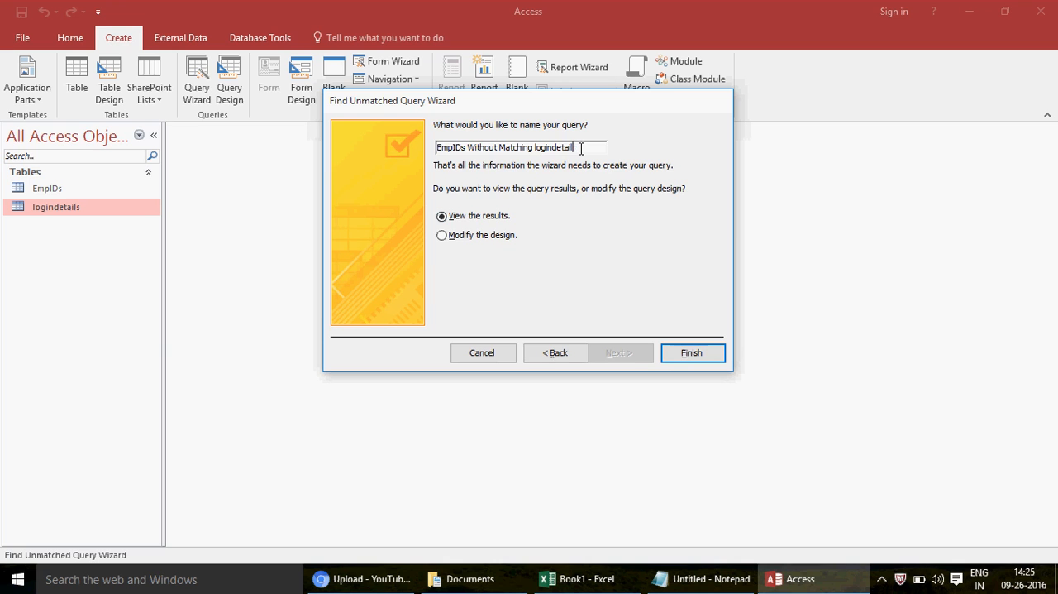
{"action": "key", "text": "BackSpace"}
{"action": "key", "text": "BackSpace"}
{"action": "key", "text": "BackSpace"}
{"action": "key", "text": "BackSpace"}
{"action": "key", "text": "BackSpace"}
{"action": "key", "text": "BackSpace"}
{"action": "key", "text": "BackSpace"}
{"action": "key", "text": "BackSpace"}
{"action": "key", "text": "BackSpace"}
{"action": "key", "text": "BackSpace"}
{"action": "key", "text": "BackSpace"}
{"action": "key", "text": "BackSpace"}
{"action": "key", "text": "BackSpace"}
{"action": "key", "text": "BackSpace"}
{"action": "key", "text": "BackSpace"}
{"action": "key", "text": "BackSpace"}
{"action": "key", "text": "BackSpace"}
{"action": "key", "text": "BackSpace"}
{"action": "key", "text": "BackSpace"}
{"action": "key", "text": "BackSpace"}
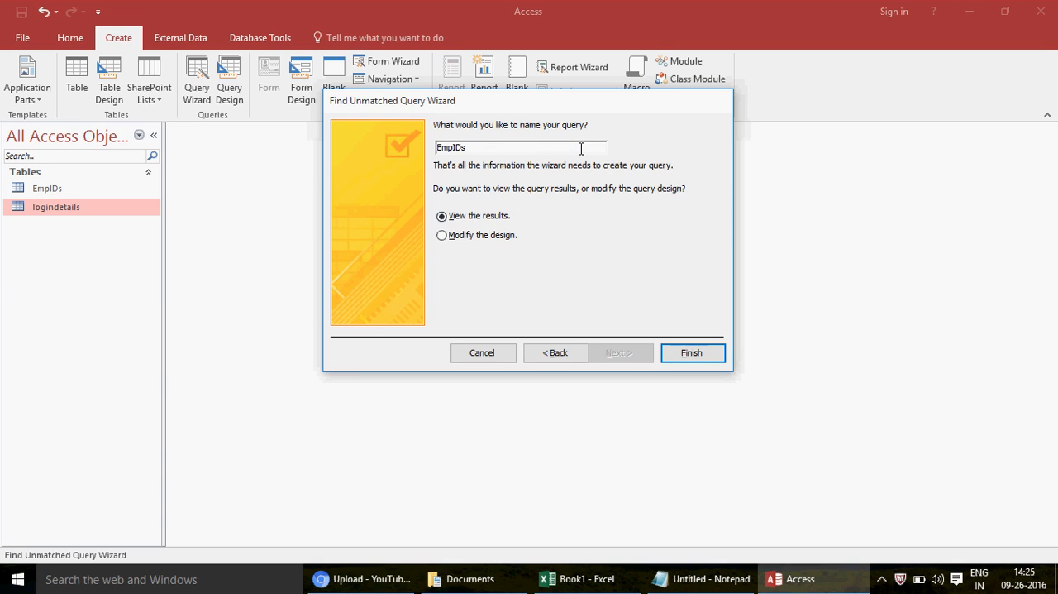
{"action": "type", "text": "_not_in_login"}
{"action": "left_click", "coordinate": [692, 356]}
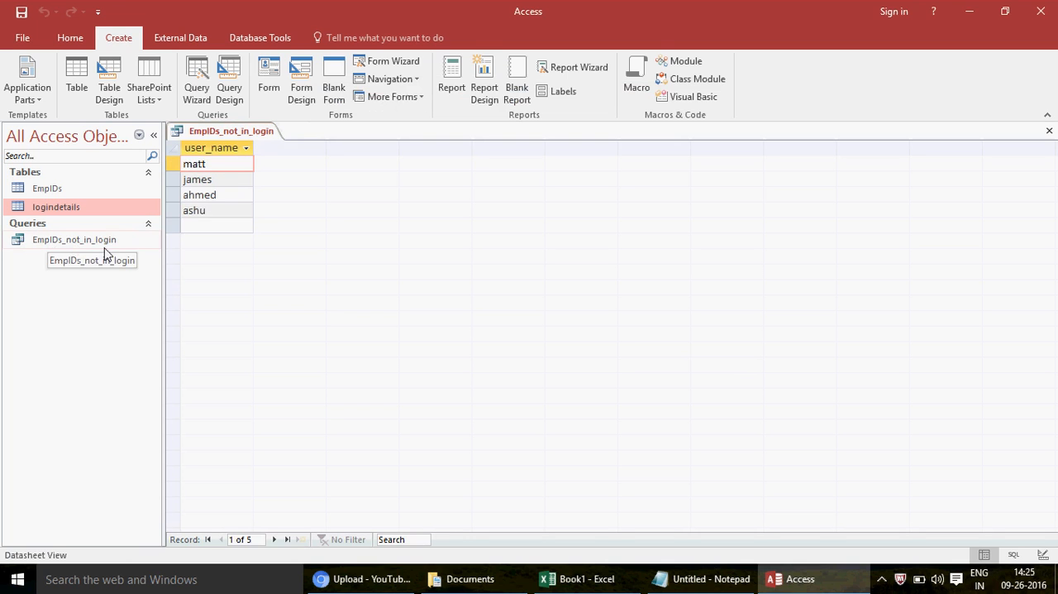
Step: Examine the query results, open EmpIDs and logindetails, and compare their user_name entries record by record
{"action": "left_click", "coordinate": [174, 150]}
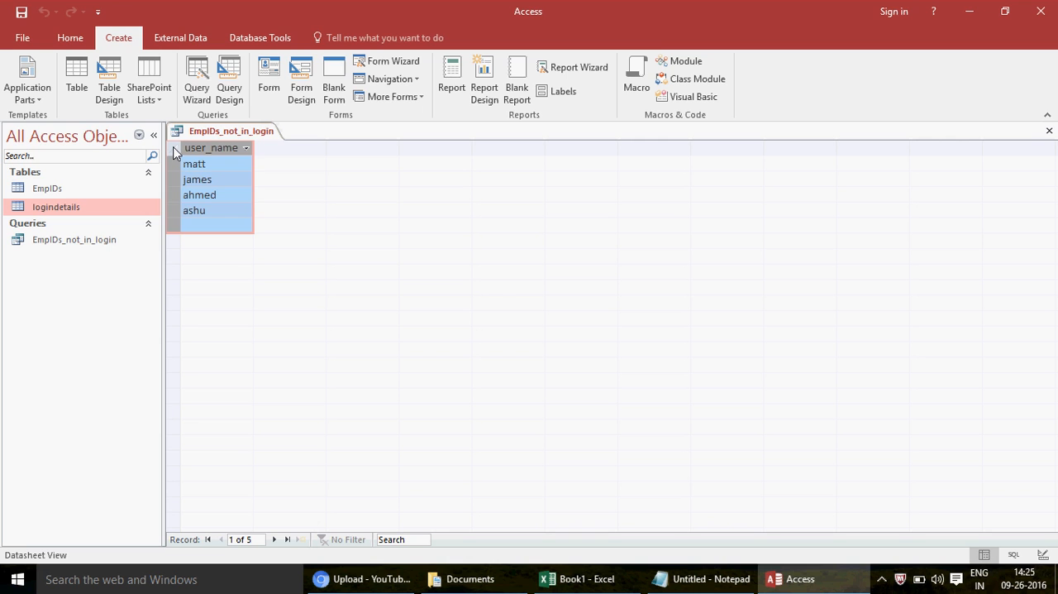
{"action": "double_click", "coordinate": [69, 188]}
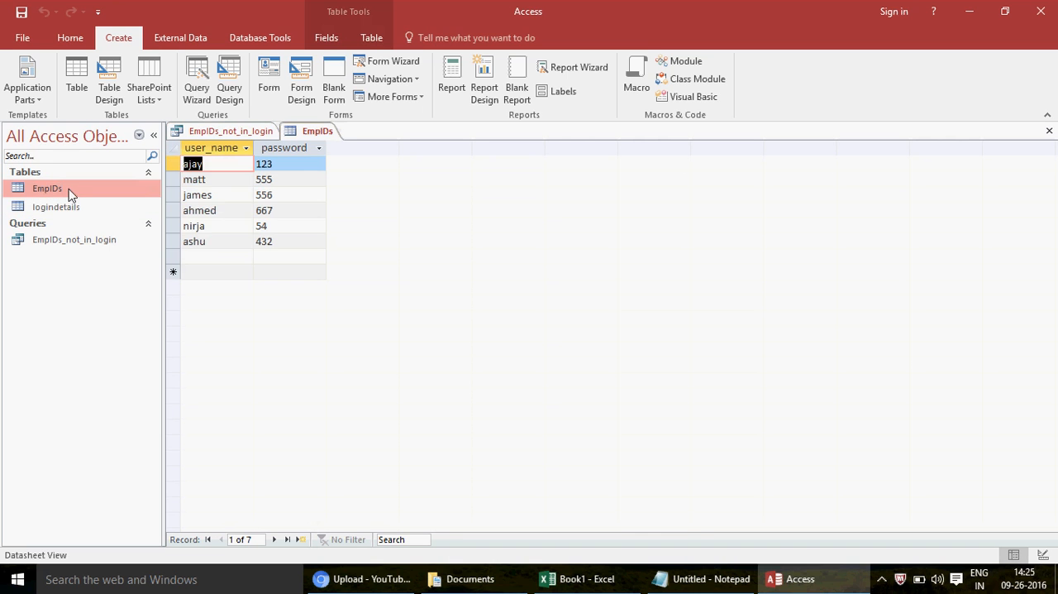
{"action": "double_click", "coordinate": [73, 209]}
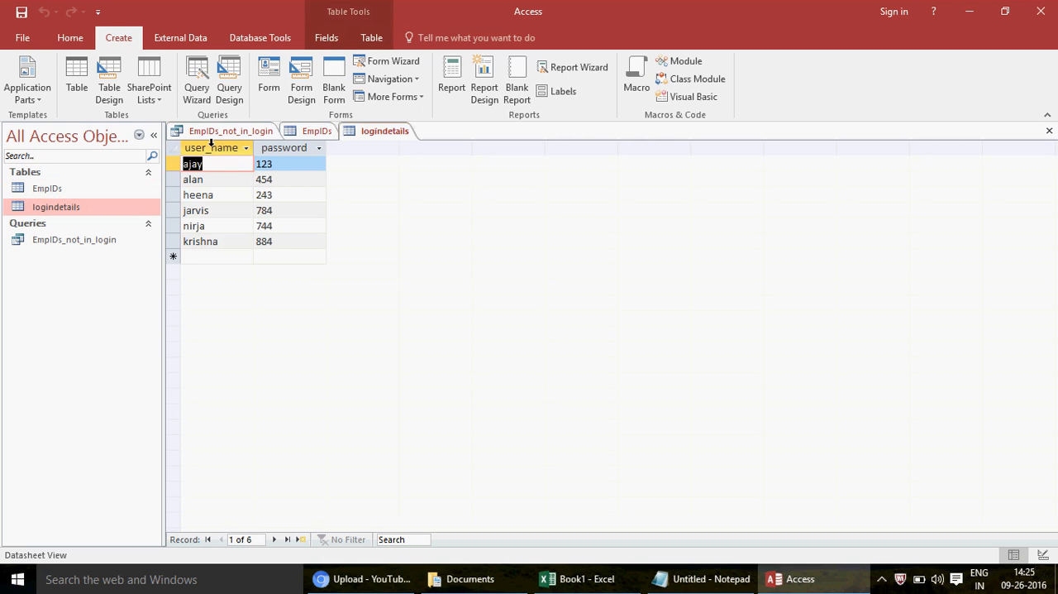
{"action": "left_click", "coordinate": [322, 132]}
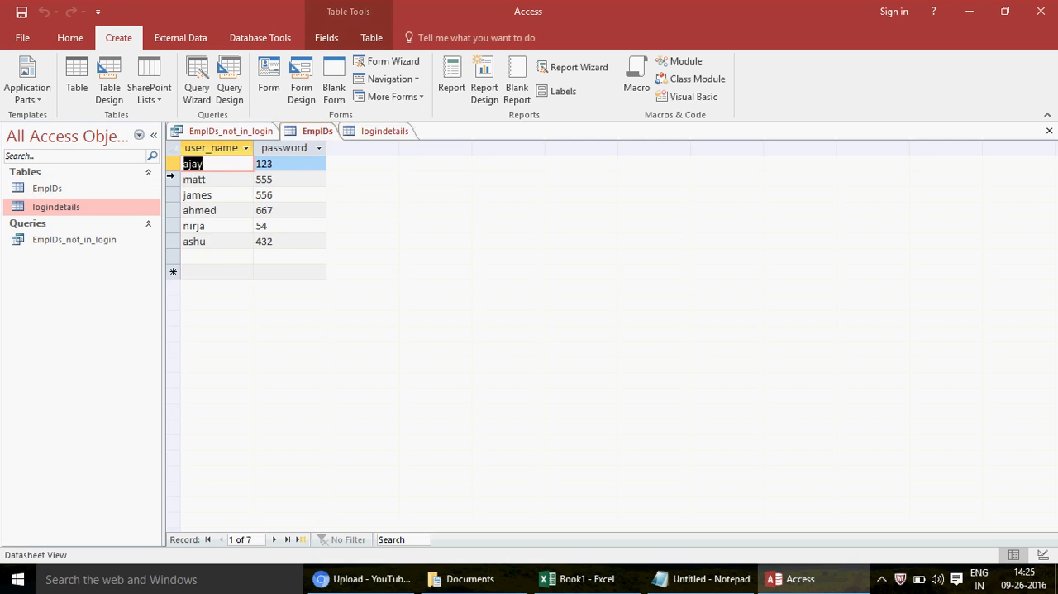
{"action": "left_click", "coordinate": [173, 163]}
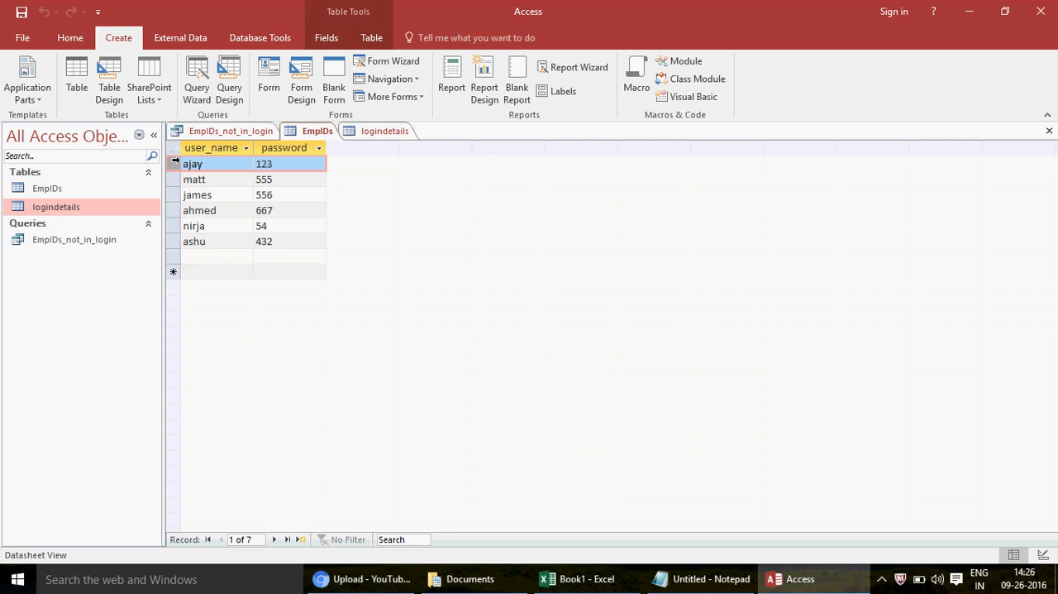
{"action": "left_click", "coordinate": [403, 130]}
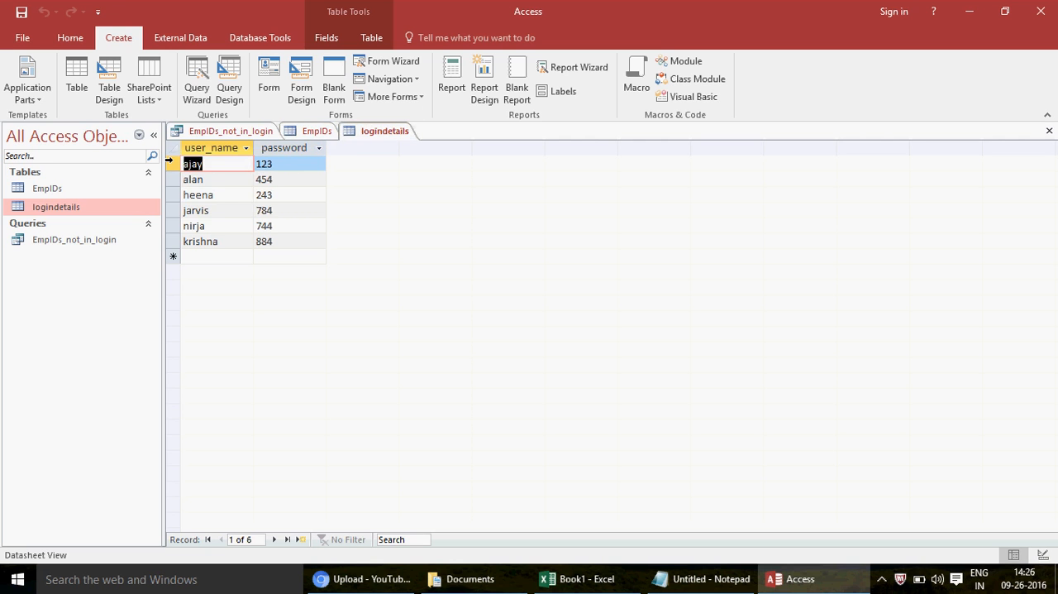
{"action": "left_click", "coordinate": [169, 161]}
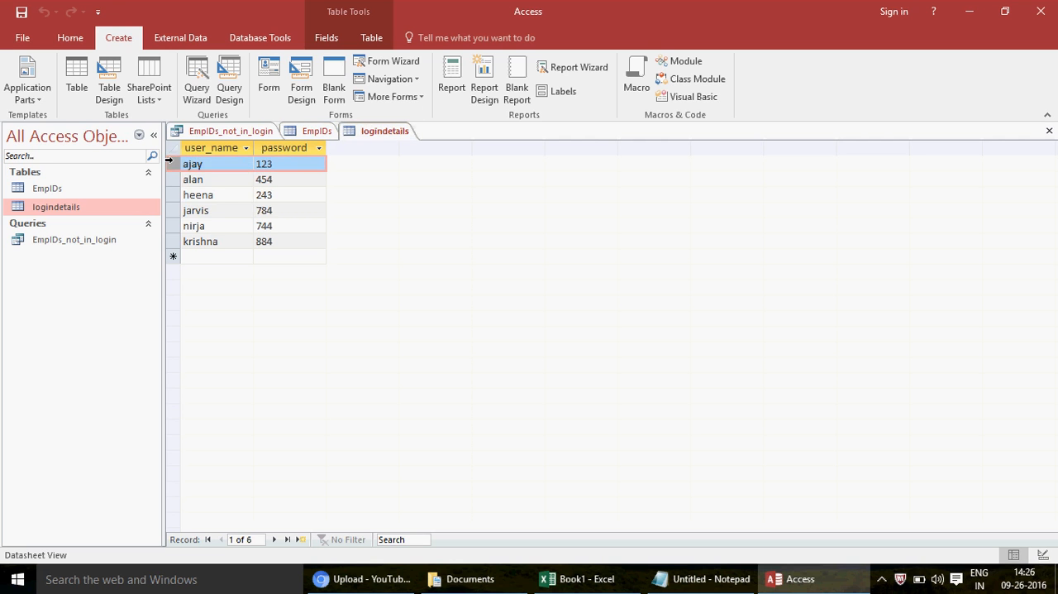
{"action": "left_click", "coordinate": [314, 131]}
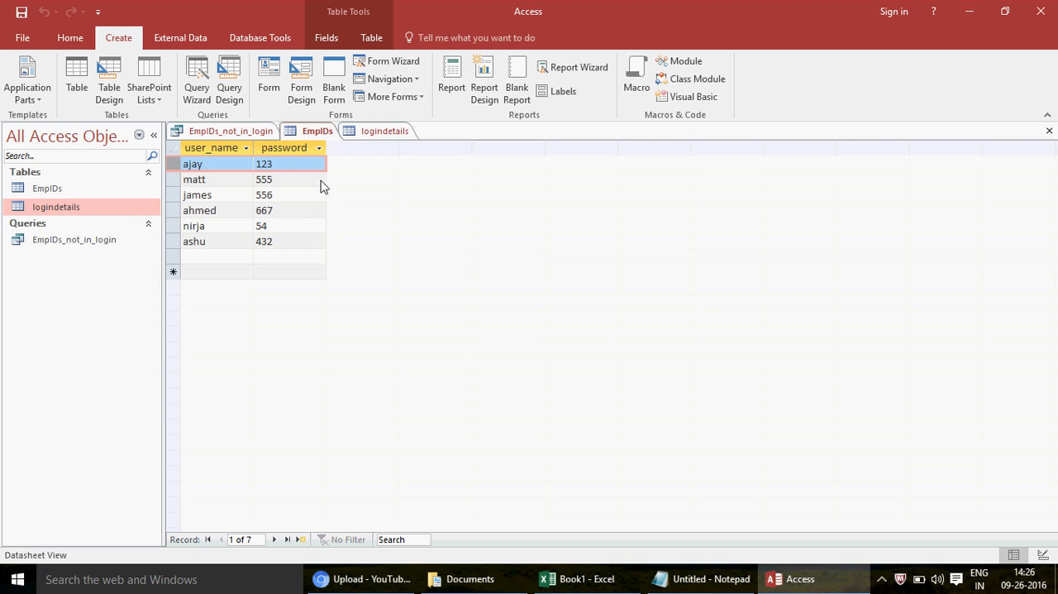
{"action": "left_click", "coordinate": [369, 137]}
{"action": "left_click", "coordinate": [173, 179]}
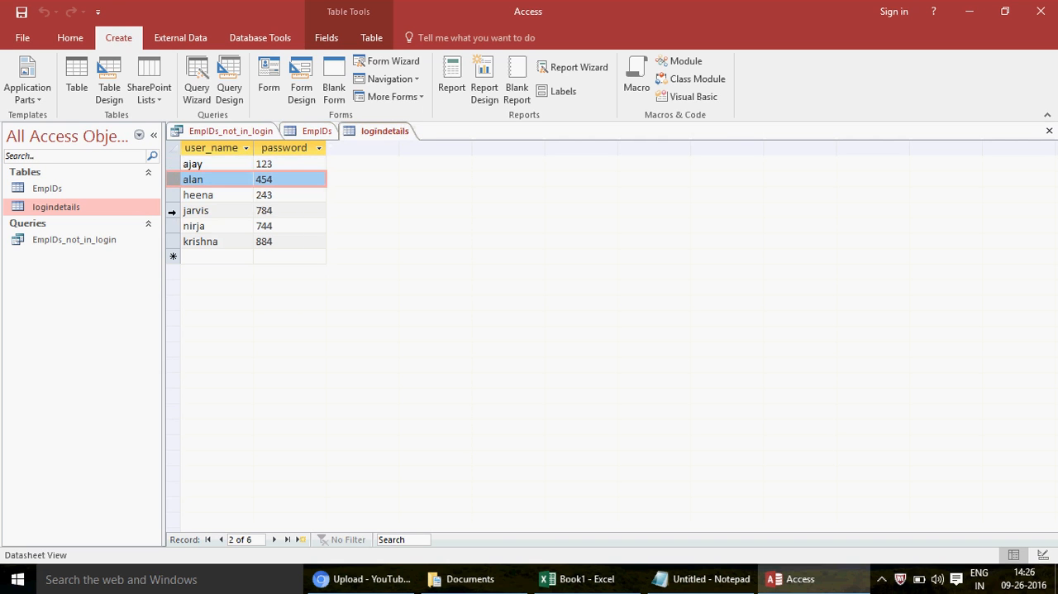
{"action": "left_click", "coordinate": [319, 132]}
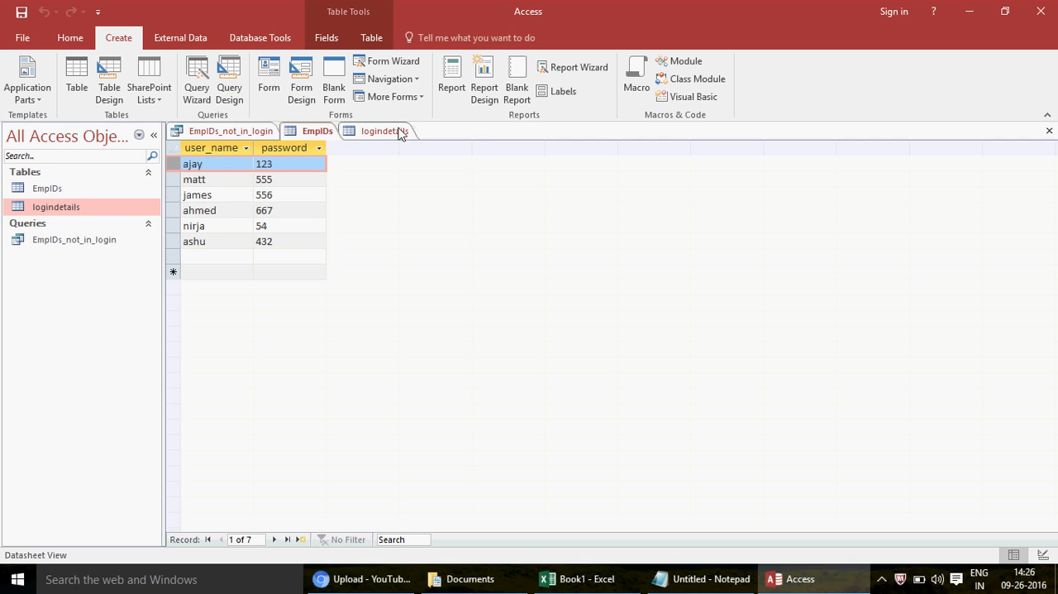
Step: Compare the user names in the EmpIDs_not_in_login results with those in the EmpIDs table
{"action": "left_click", "coordinate": [212, 137]}
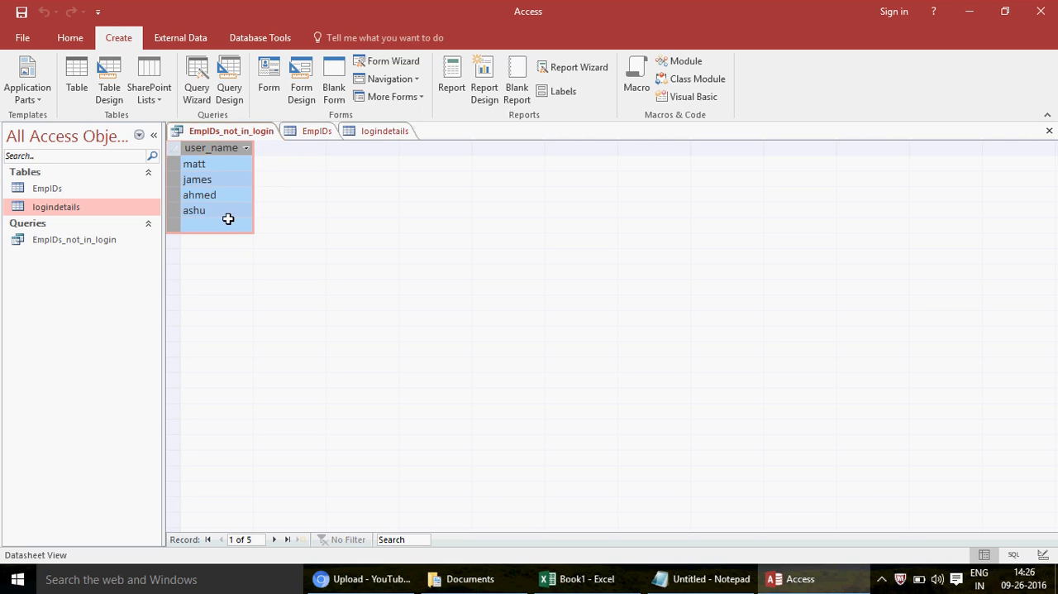
{"action": "left_click", "coordinate": [321, 134]}
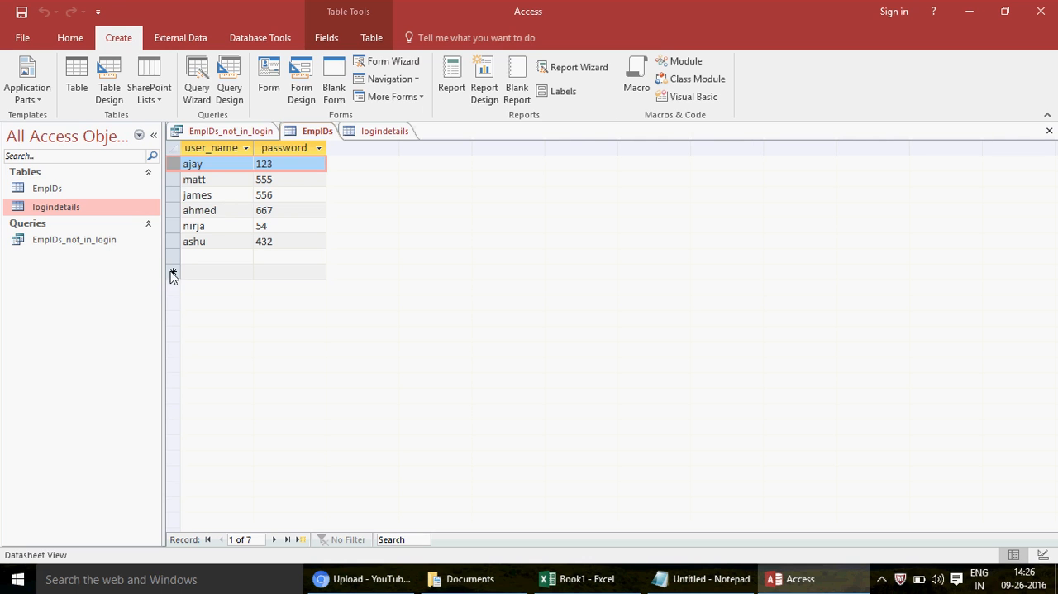
{"action": "left_click", "coordinate": [244, 130]}
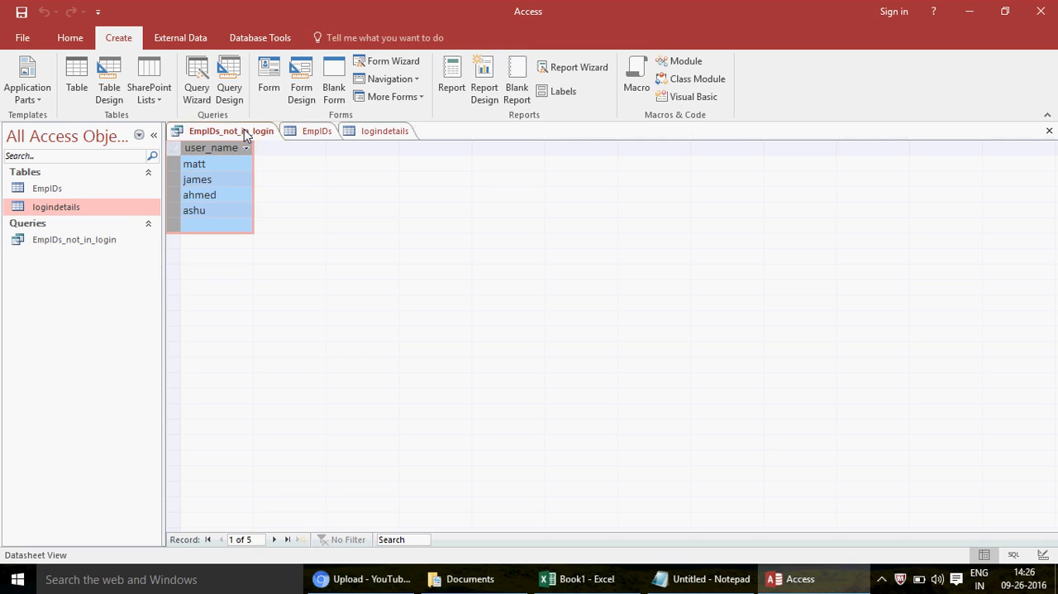
Step: Close the EmpIDs_not_in_login query and the EmpIDs and logindetails tables
{"action": "left_click", "coordinate": [1049, 131]}
{"action": "left_click", "coordinate": [1049, 131]}
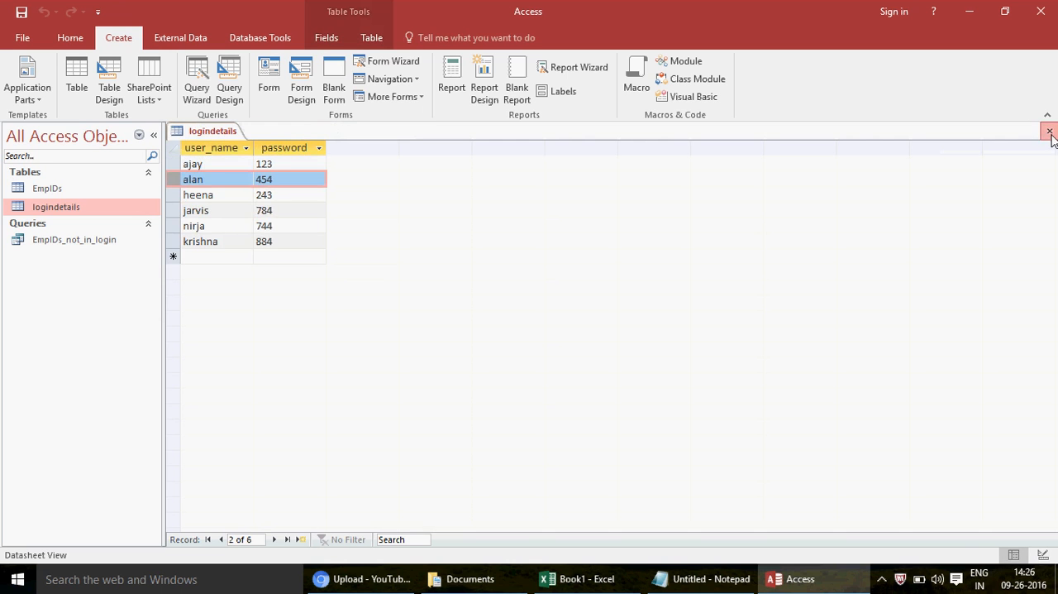
{"action": "left_click", "coordinate": [1049, 131]}
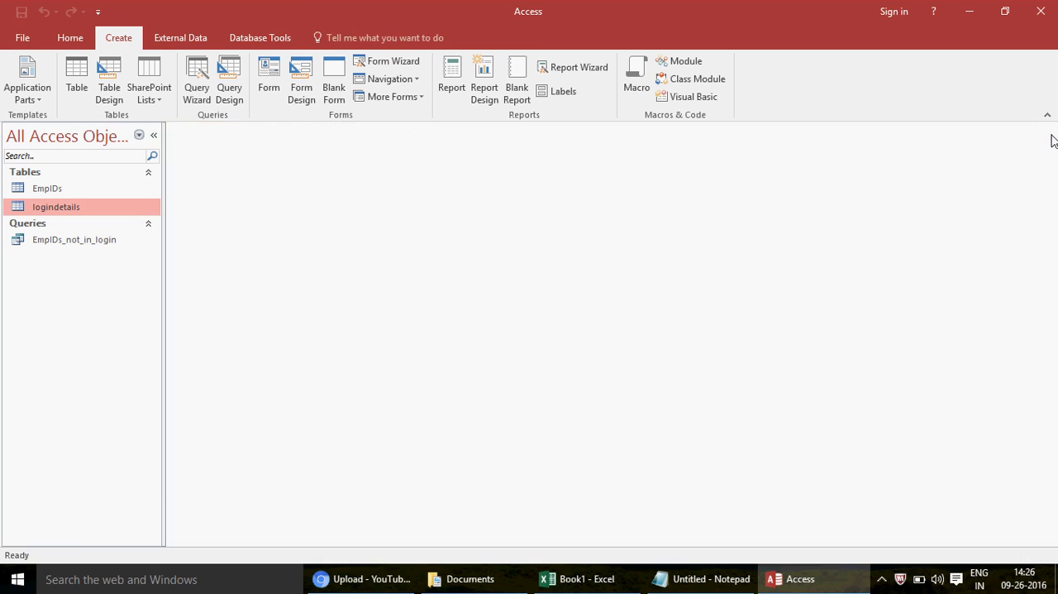
Step: Open the EmpIDs_not_in_login query in Design View and close the Property Sheet
{"action": "left_click", "coordinate": [96, 242]}
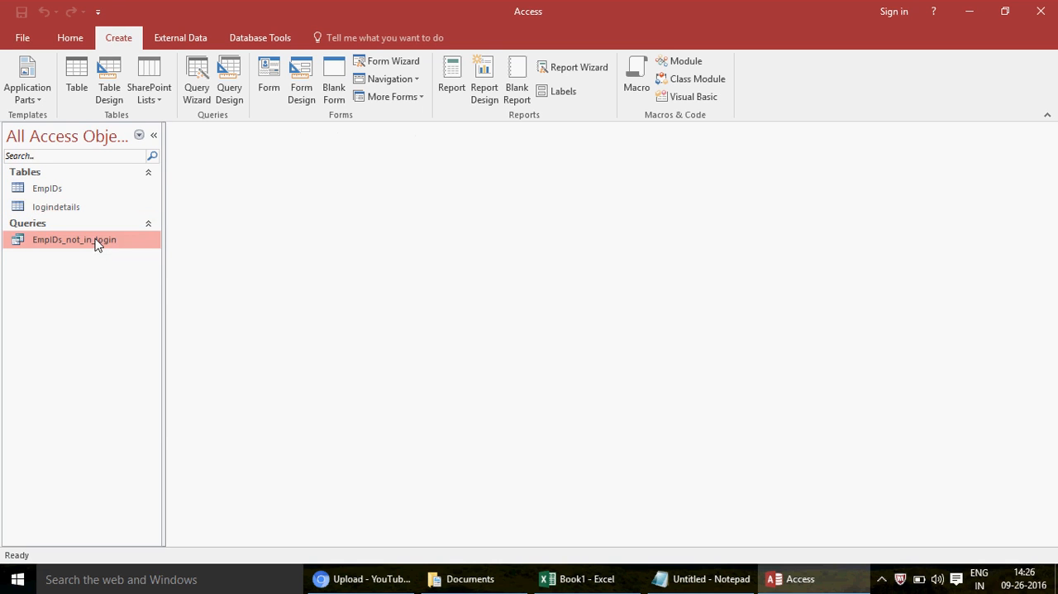
{"action": "right_click", "coordinate": [96, 242]}
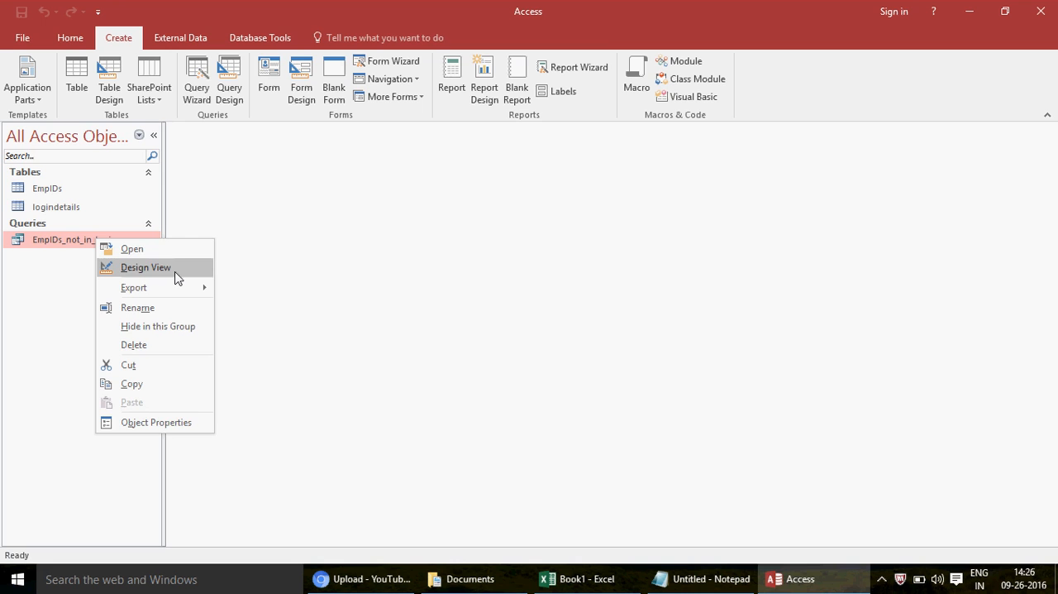
{"action": "left_click", "coordinate": [145, 268]}
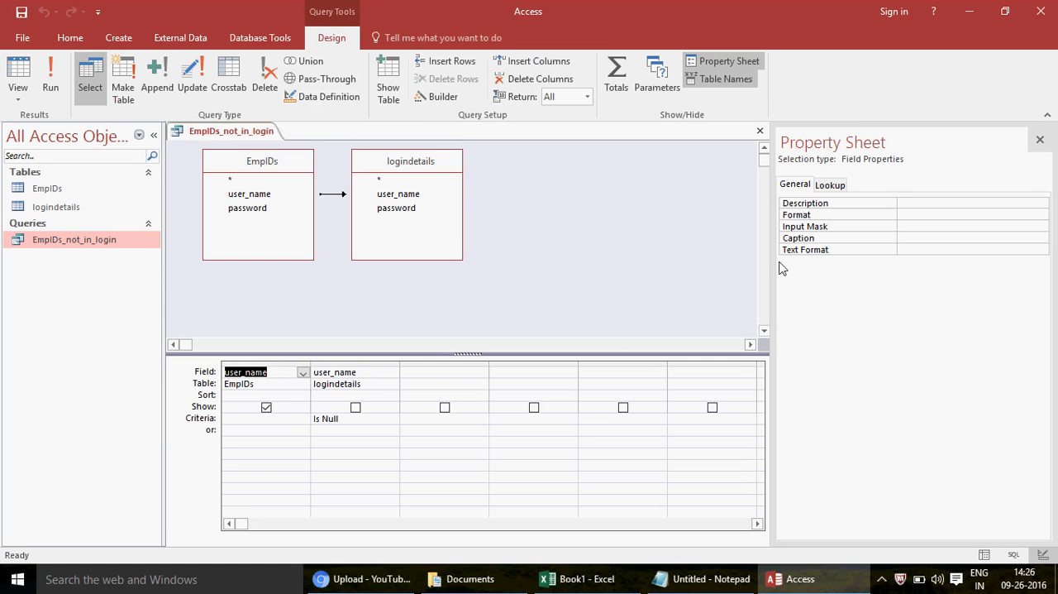
{"action": "left_click", "coordinate": [1040, 140]}
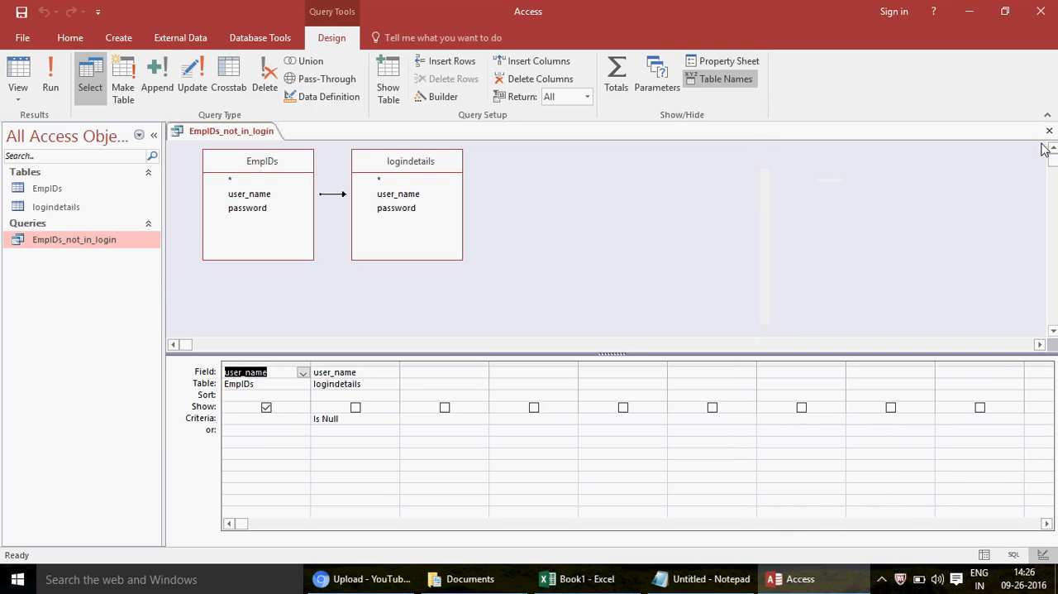
Step: Move the logindetails table farther from EmpIDs in the query diagram and review the properties of the user_name join, accepting them as set
{"action": "left_click", "coordinate": [330, 202]}
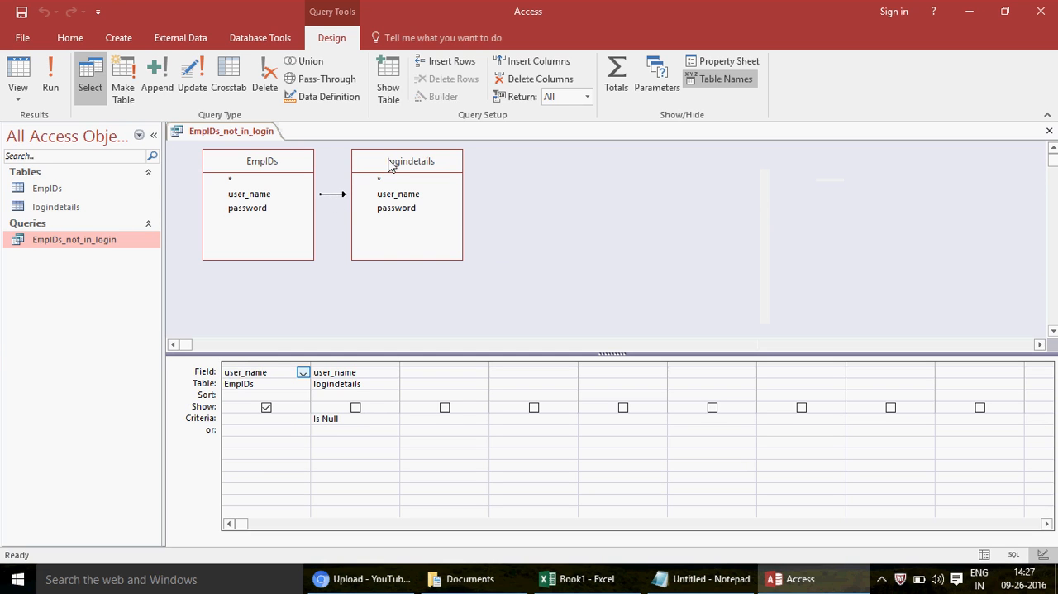
{"action": "left_click_drag", "start_coordinate": [389, 160], "coordinate": [437, 161]}
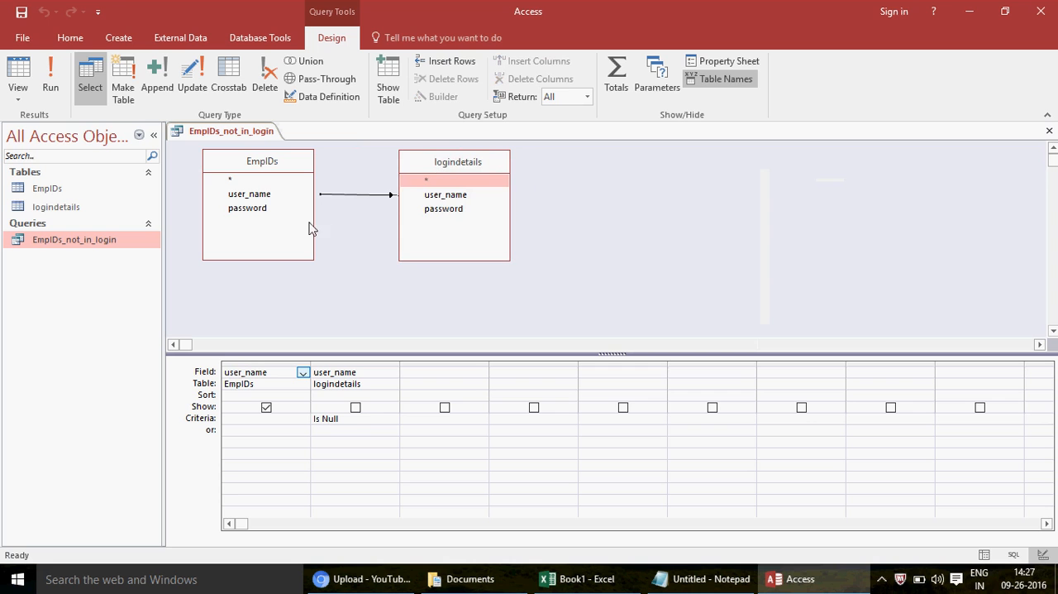
{"action": "left_click", "coordinate": [362, 195]}
{"action": "double_click", "coordinate": [361, 195]}
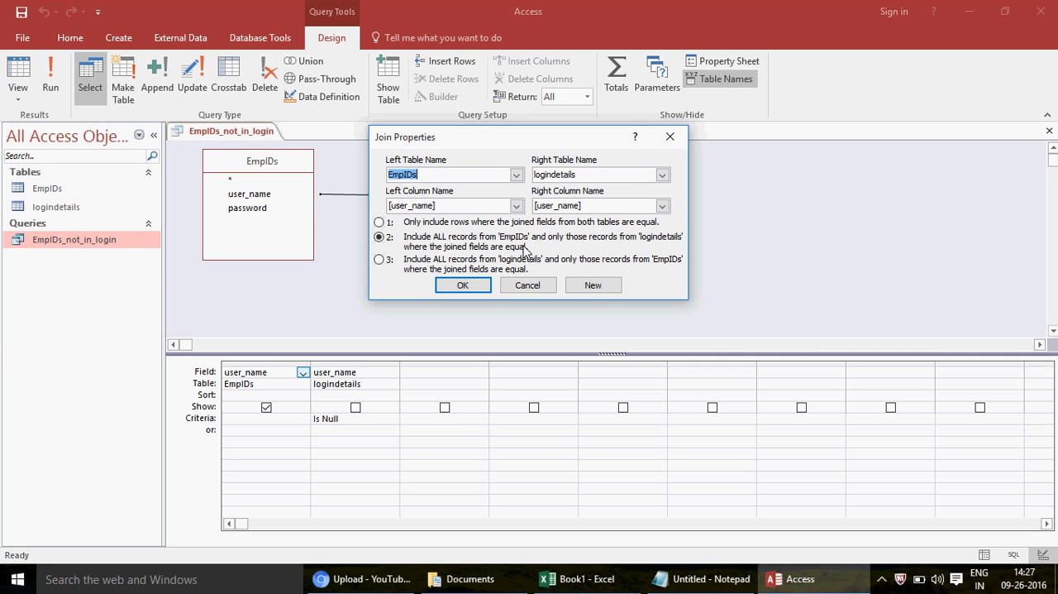
{"action": "left_click", "coordinate": [463, 286]}
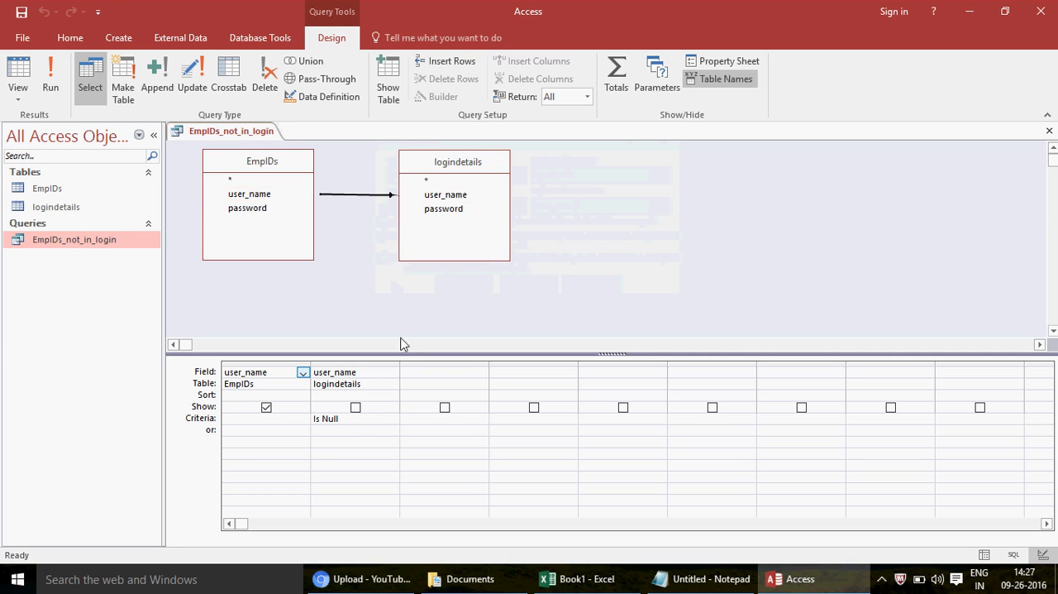
Step: Examine the Is Null criterion and the field name of the logindetails user_name column in the design grid
{"action": "left_click", "coordinate": [354, 434]}
{"action": "key", "text": "Up"}
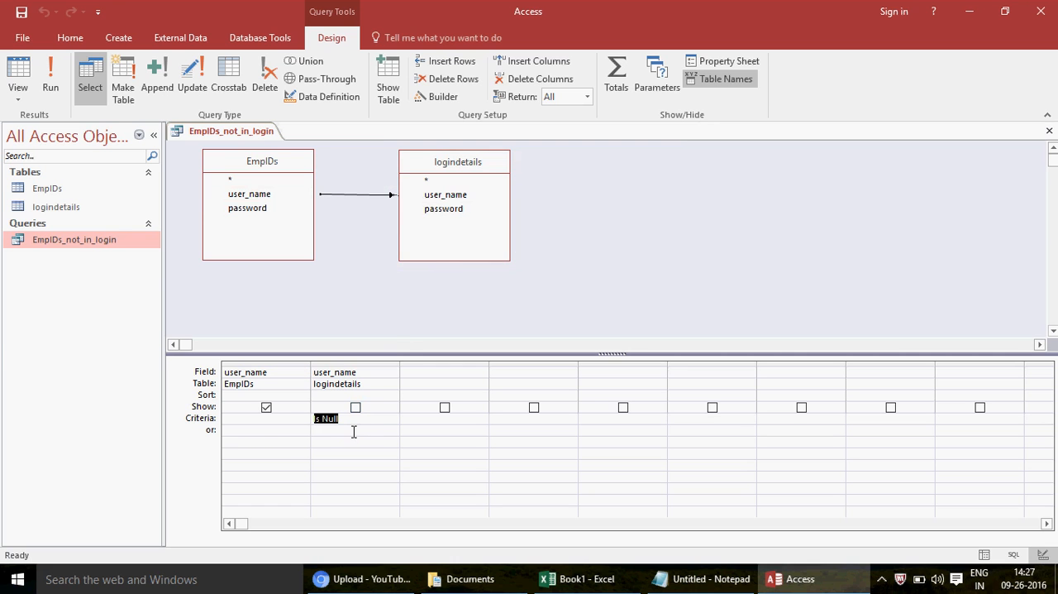
{"action": "left_click", "coordinate": [354, 431]}
{"action": "key", "text": "Up"}
{"action": "left_click", "coordinate": [364, 371]}
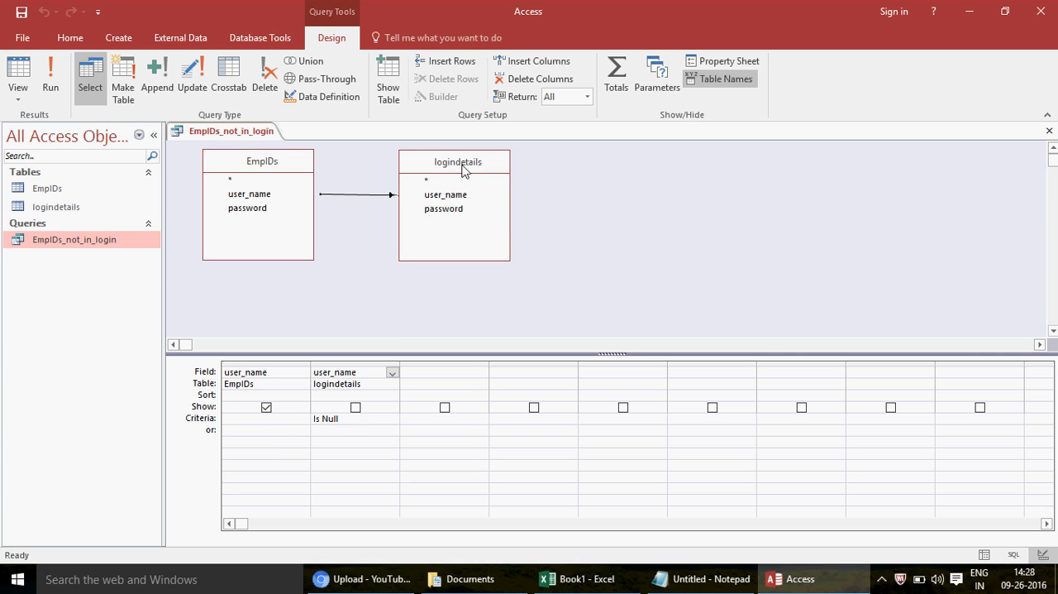
Step: Open the logindetails and EmpIDs tables to compare their user_name entries, closing logindetails when finished
{"action": "double_click", "coordinate": [79, 208]}
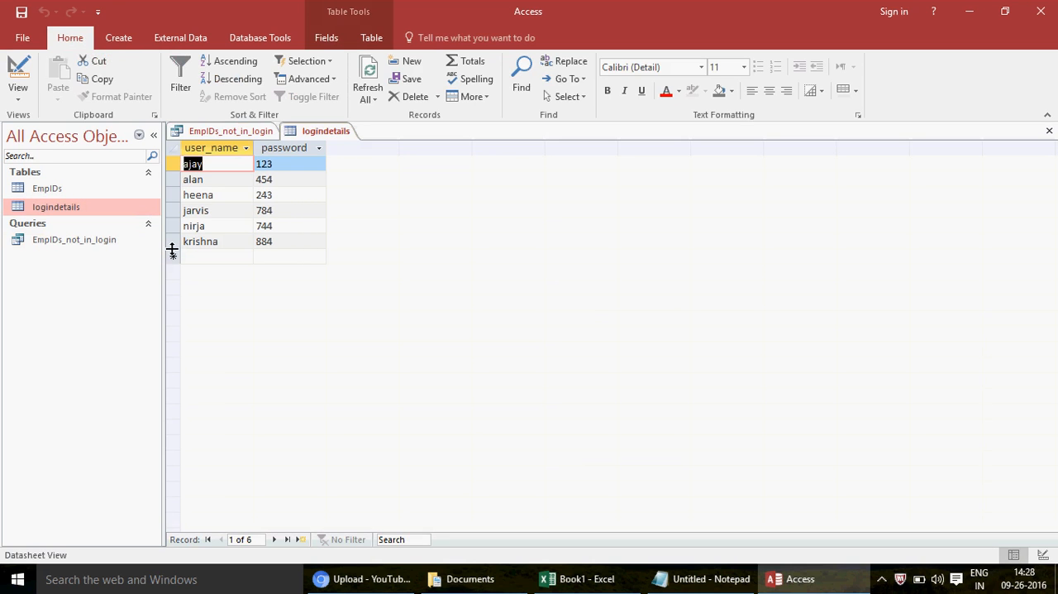
{"action": "left_click", "coordinate": [1049, 135]}
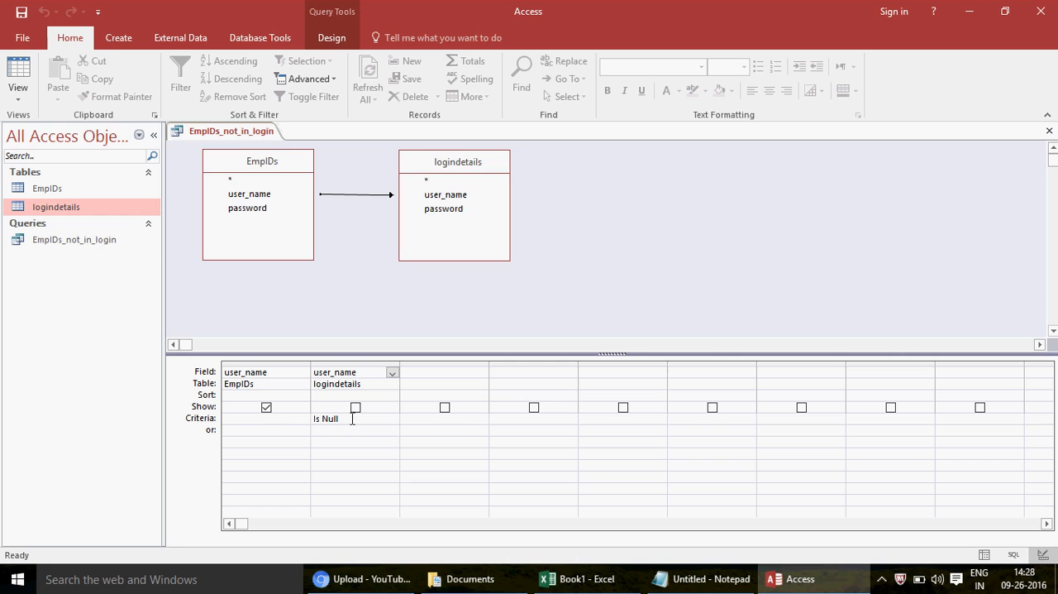
{"action": "double_click", "coordinate": [71, 190]}
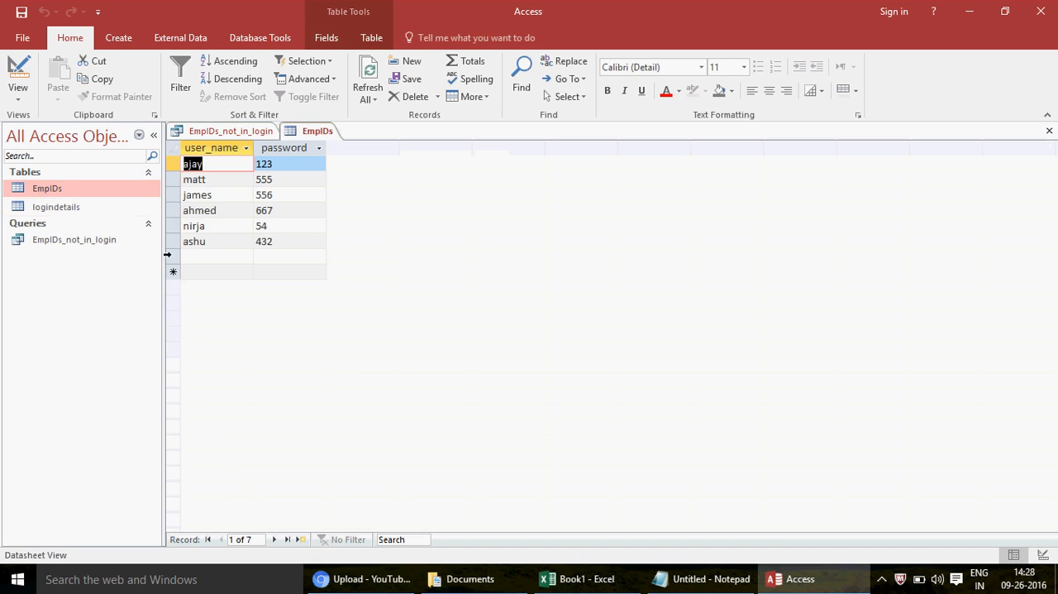
{"action": "double_click", "coordinate": [73, 207]}
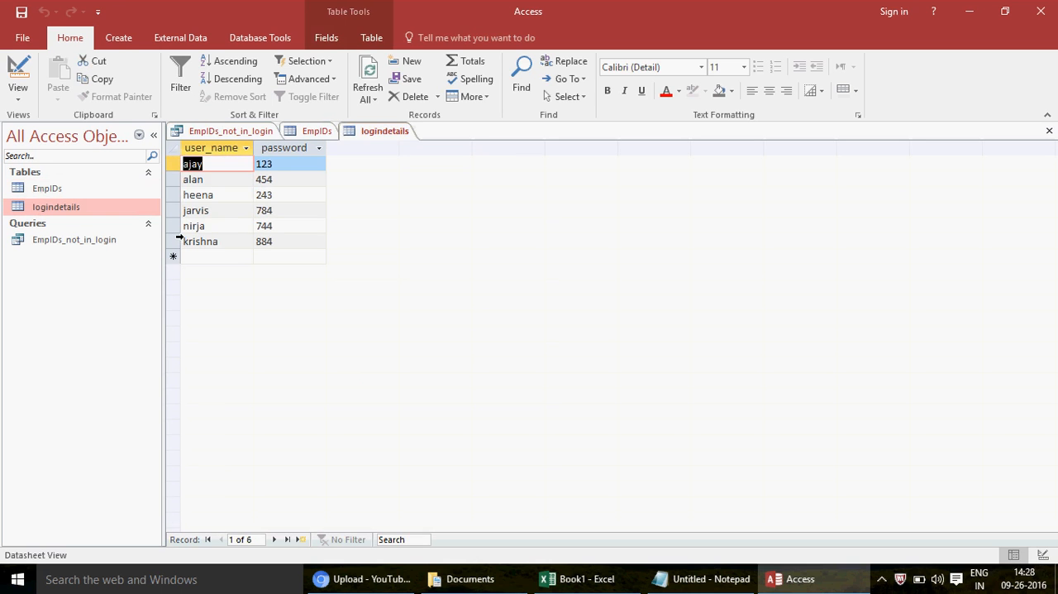
{"action": "left_click", "coordinate": [1050, 131]}
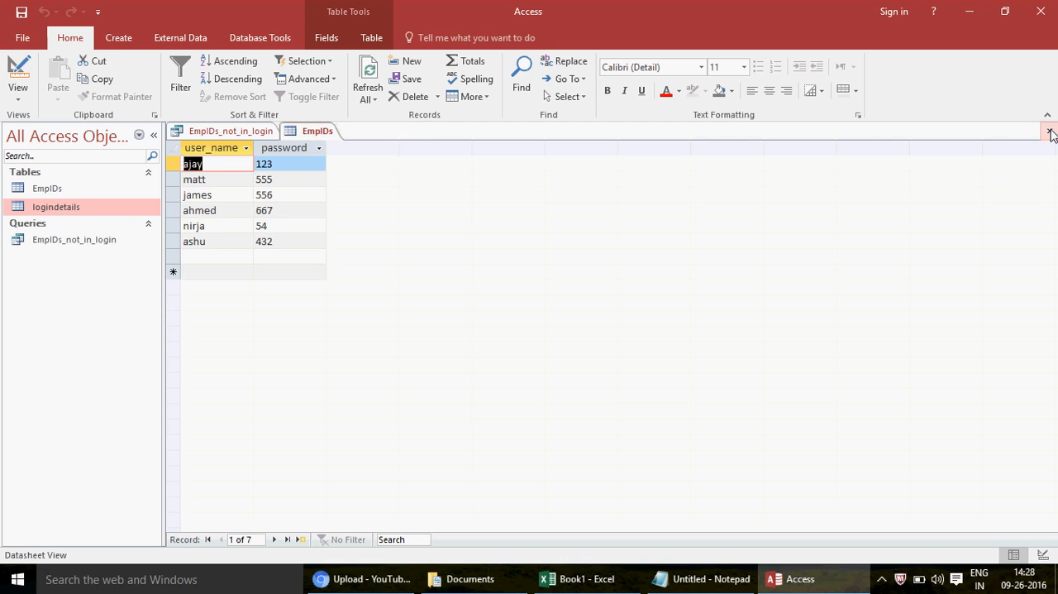
Step: Return to the EmpIDs_not_in_login design and review its Is Null criterion and the join properties between both tables
{"action": "left_click", "coordinate": [209, 131]}
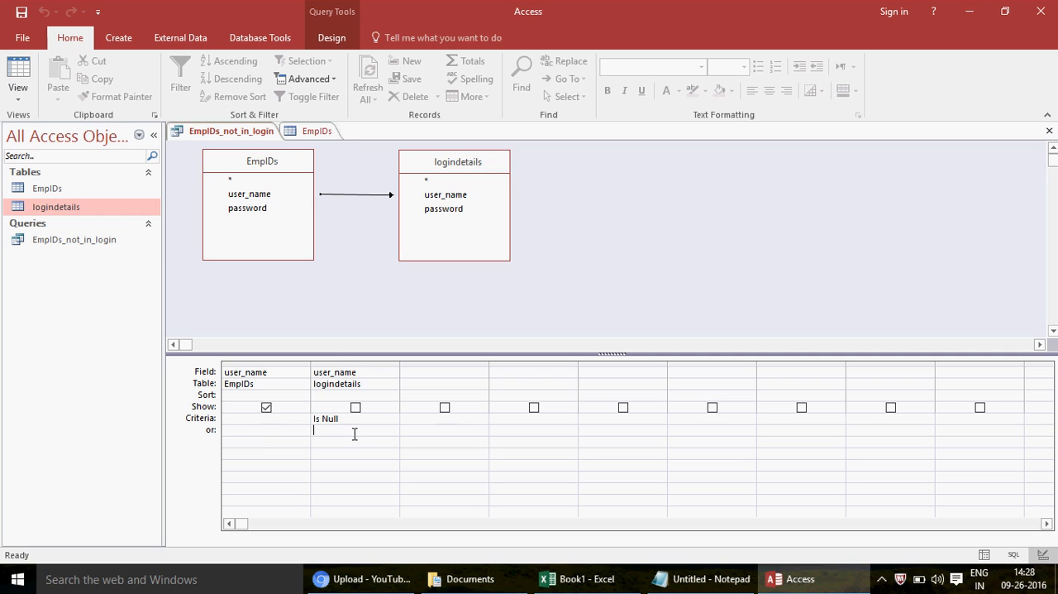
{"action": "key", "text": "Up"}
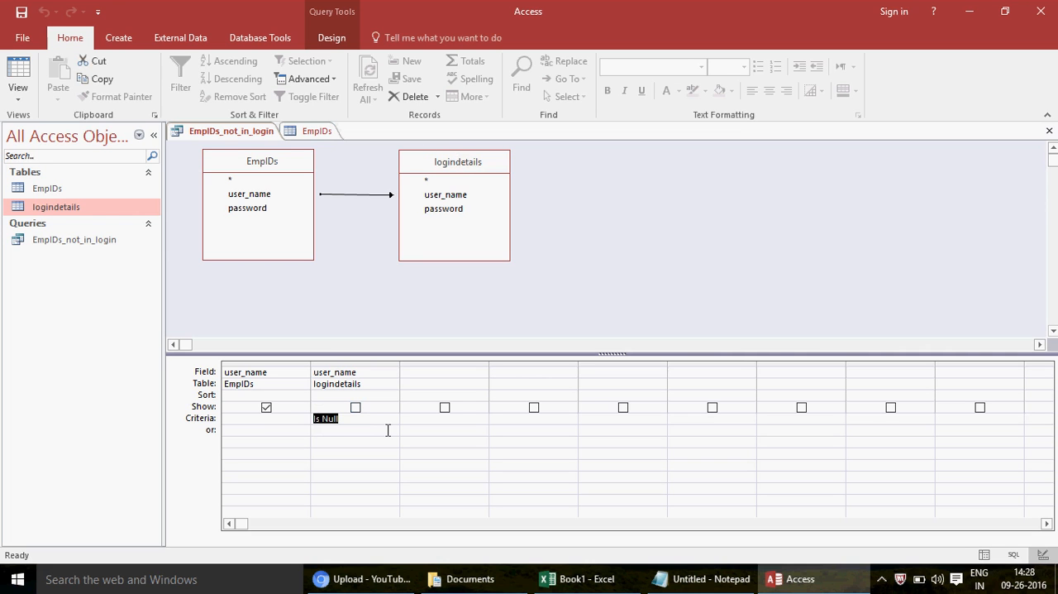
{"action": "double_click", "coordinate": [343, 194]}
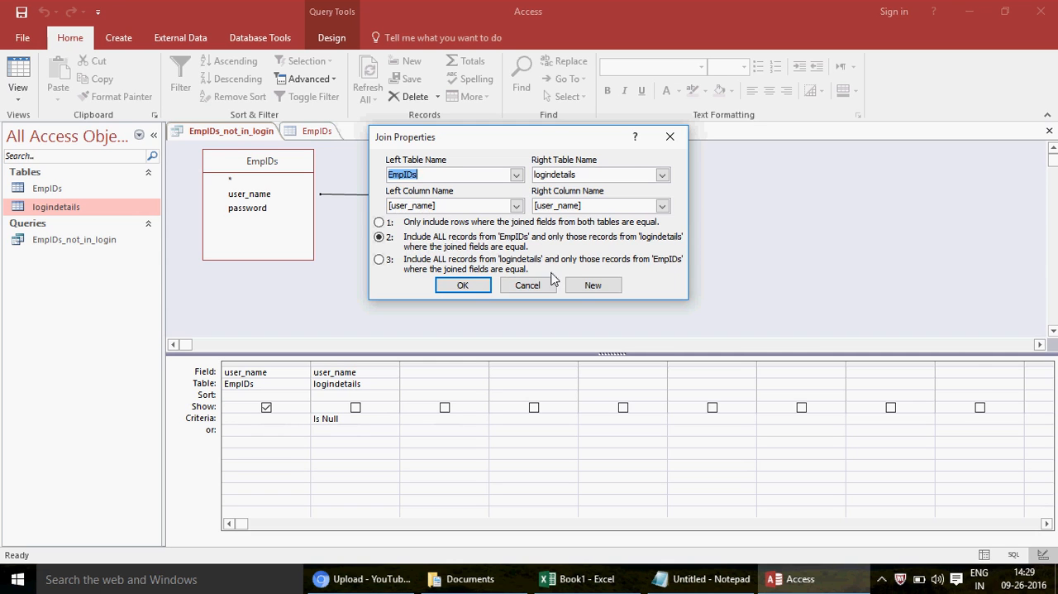
{"action": "left_click", "coordinate": [529, 289]}
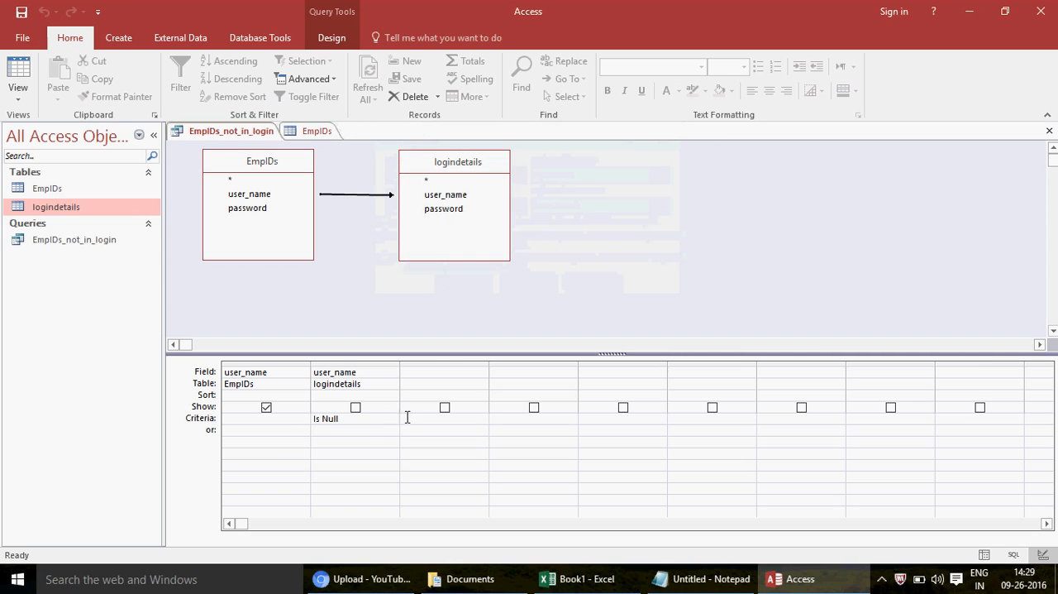
{"action": "left_click", "coordinate": [368, 431]}
{"action": "key", "text": "Up"}
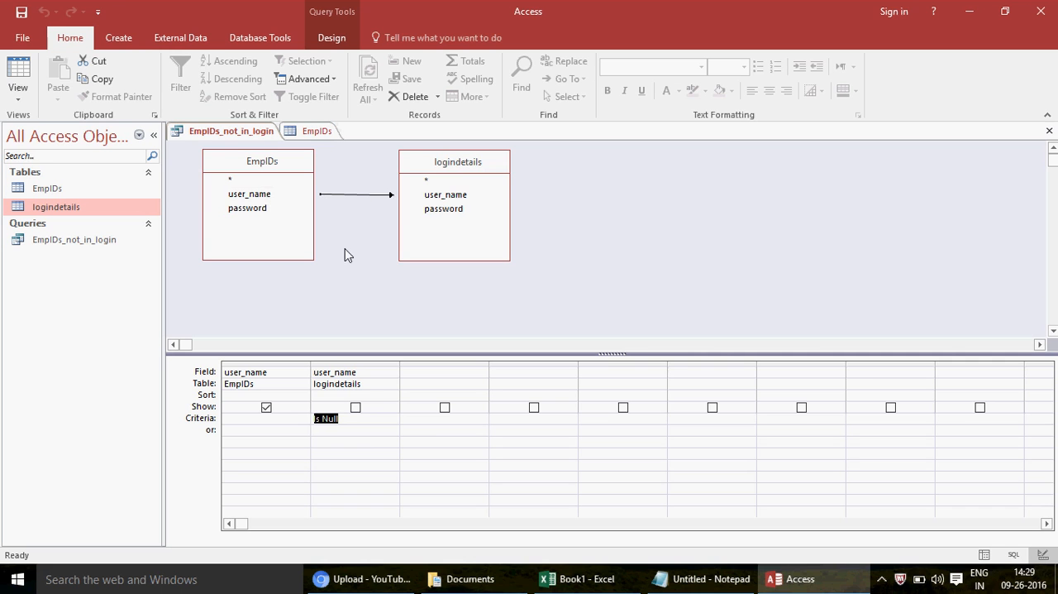
Step: Close the EmpIDs_not_in_login query design and the EmpIDs table
{"action": "left_click", "coordinate": [1049, 131]}
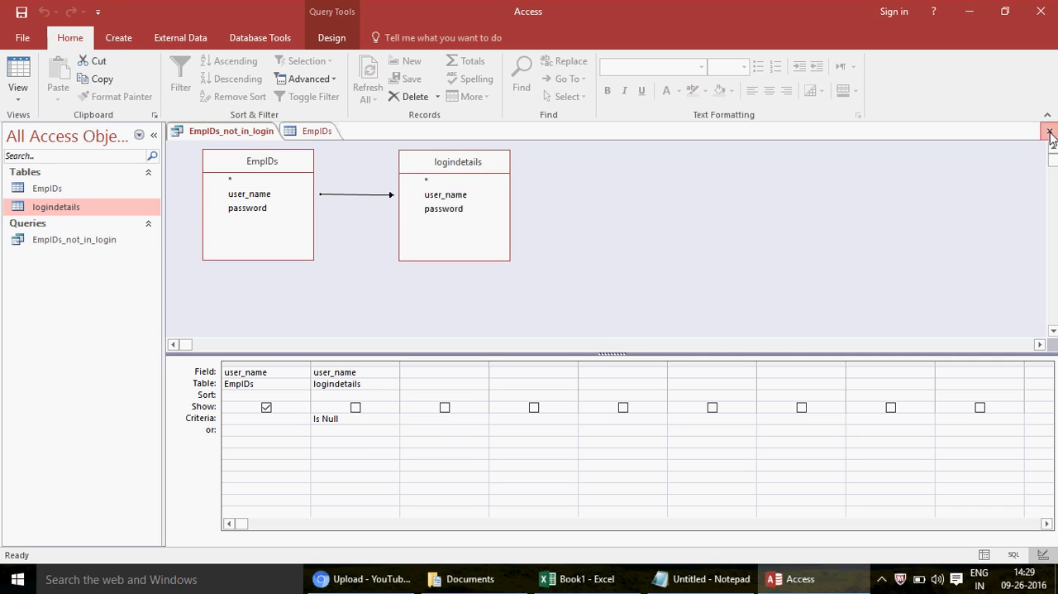
{"action": "left_click", "coordinate": [538, 333]}
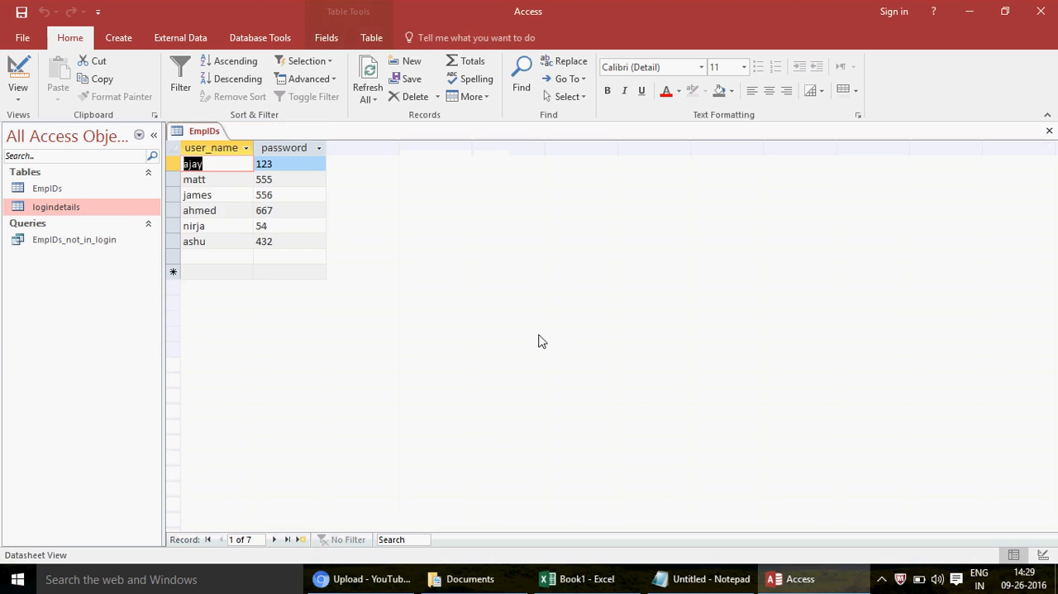
{"action": "left_click", "coordinate": [1049, 132]}
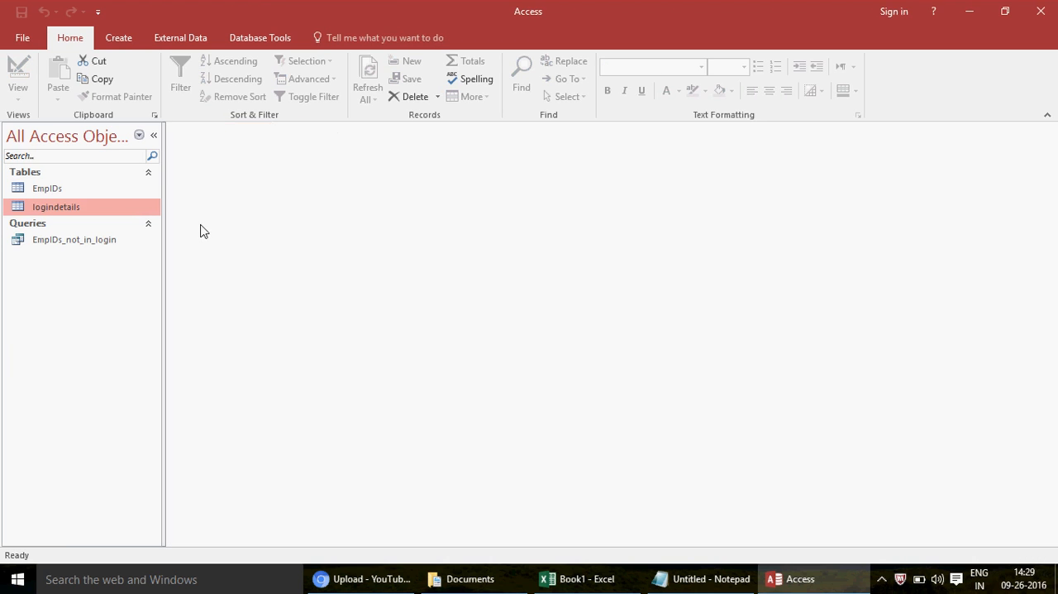